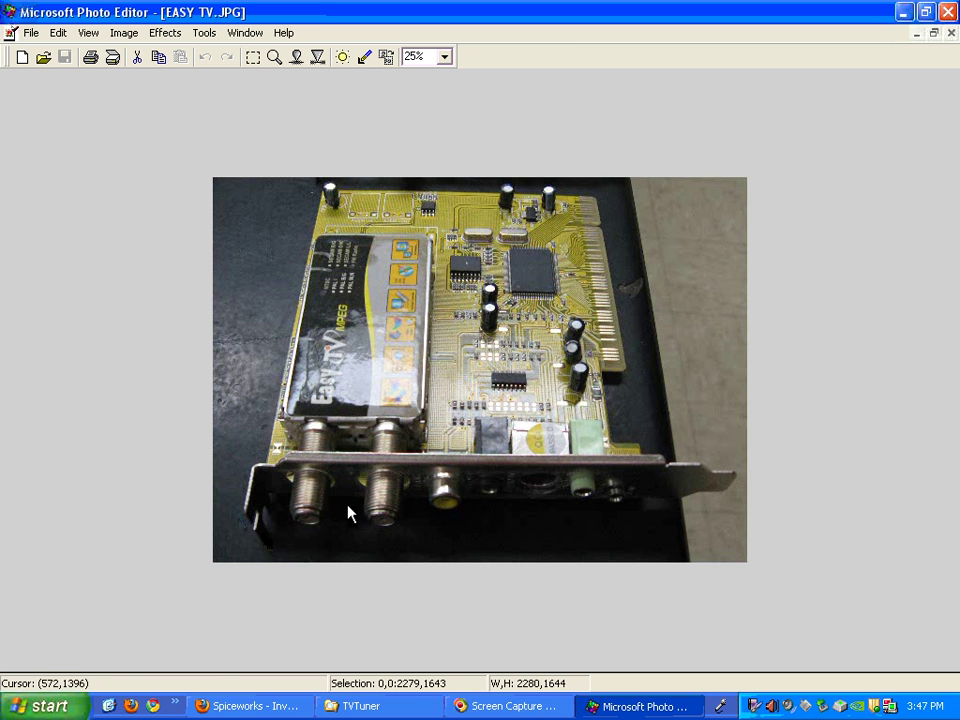
Switch between the Sabrent.JPG and SAA7130.JPG photos, ending on Sabrent.JPG
click(243, 33)
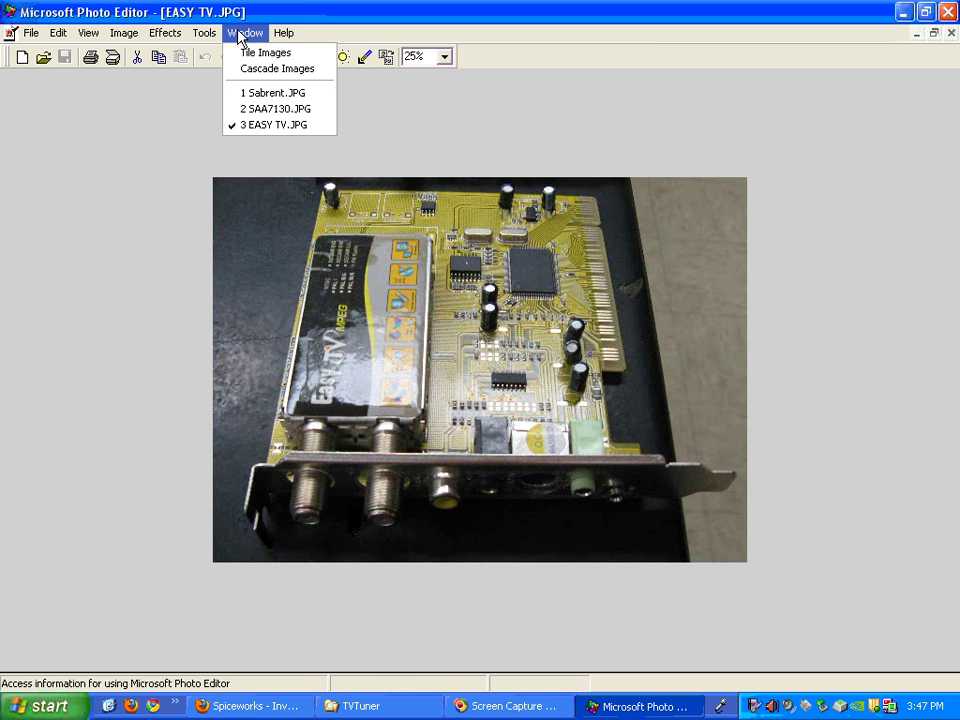
click(256, 97)
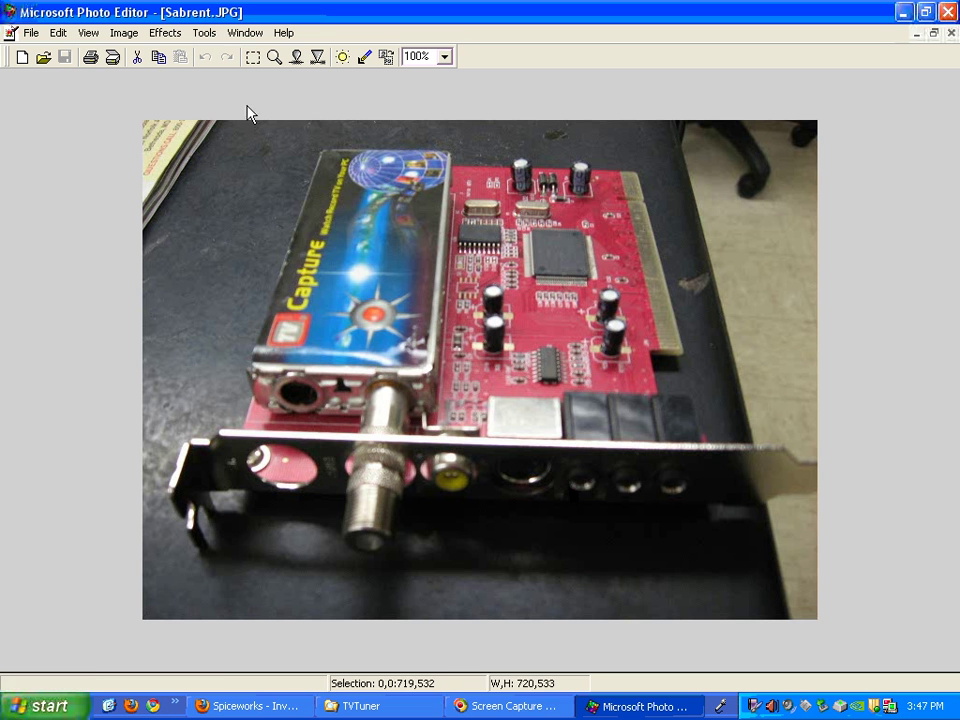
click(238, 36)
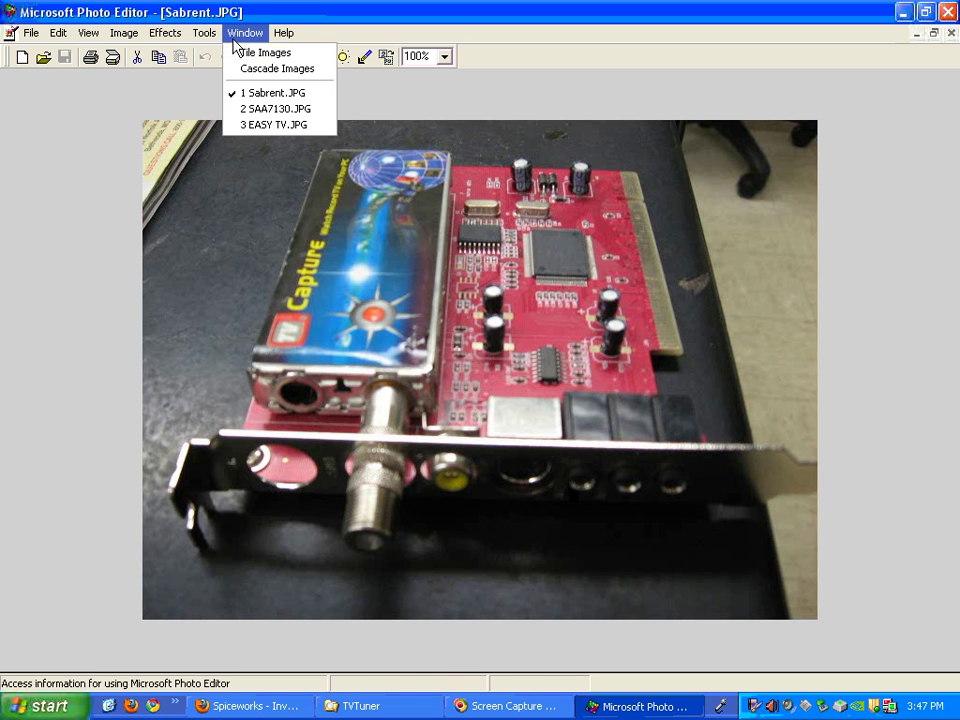
click(242, 108)
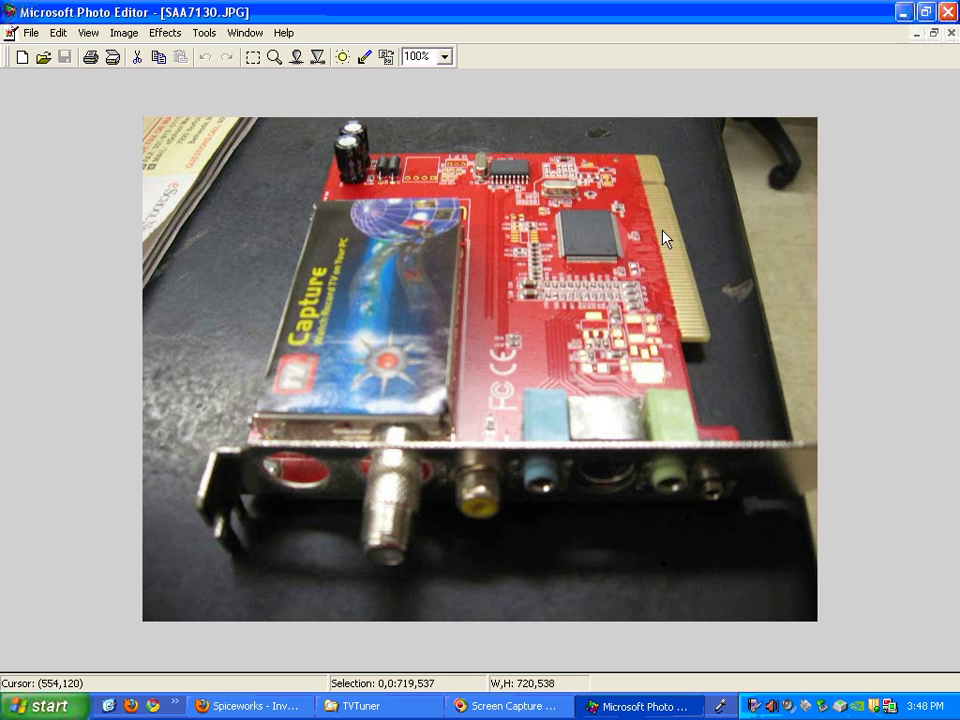
click(245, 32)
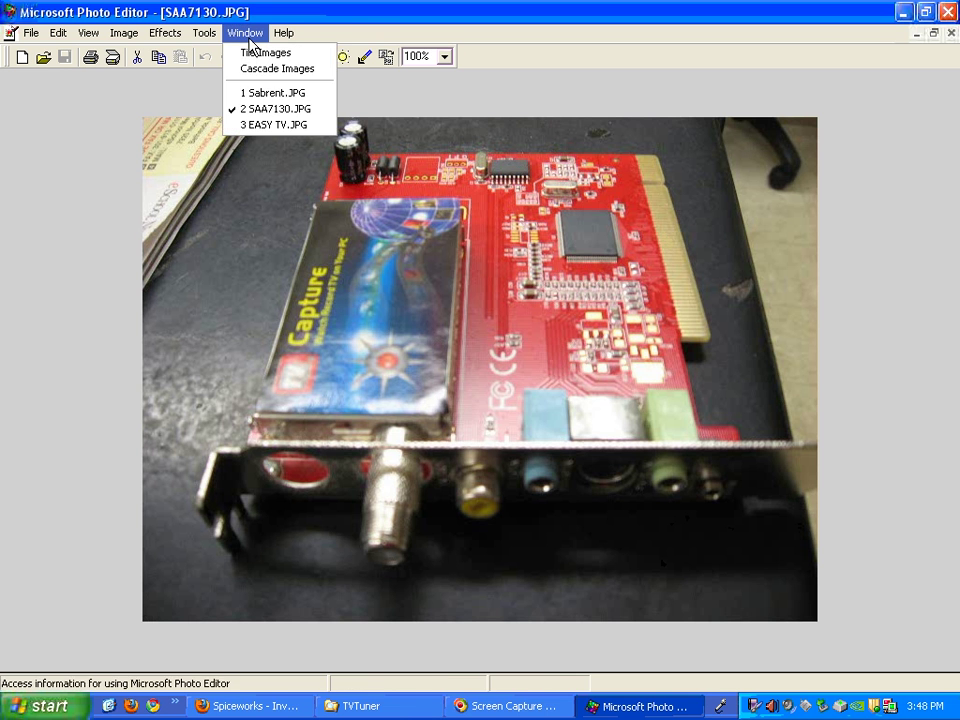
click(256, 95)
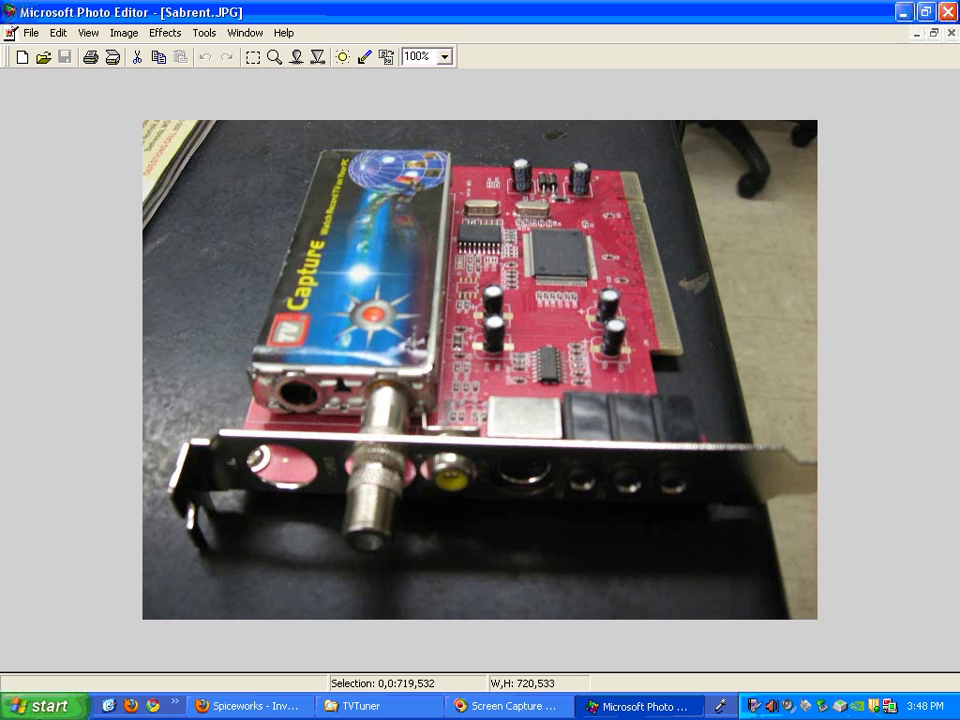
Open Computer Management through My Computer's Manage command
click(40, 712)
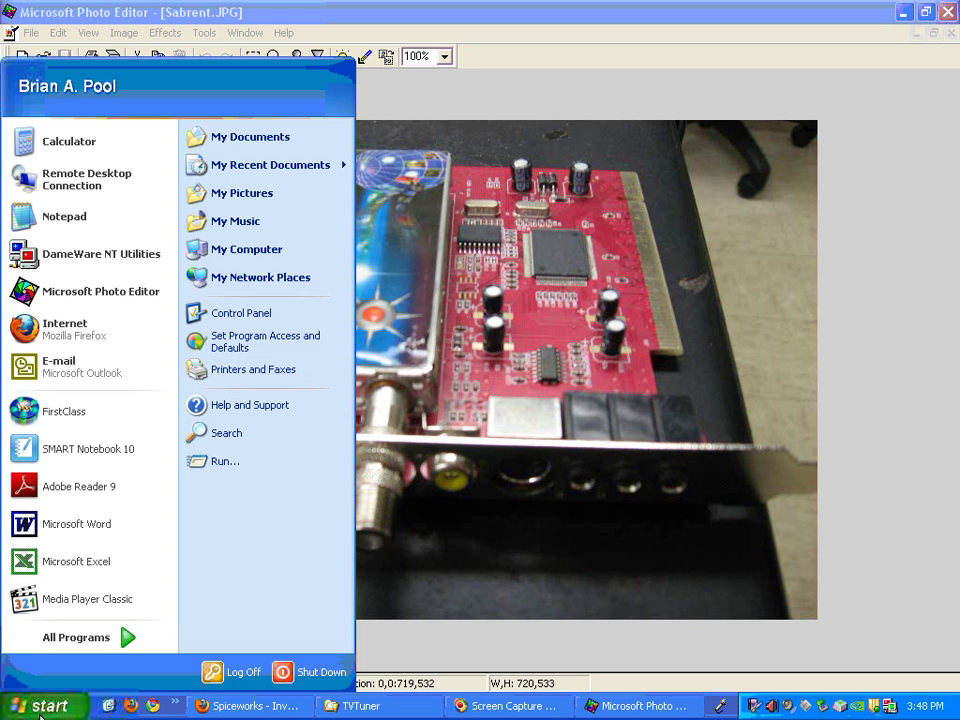
right_click(251, 261)
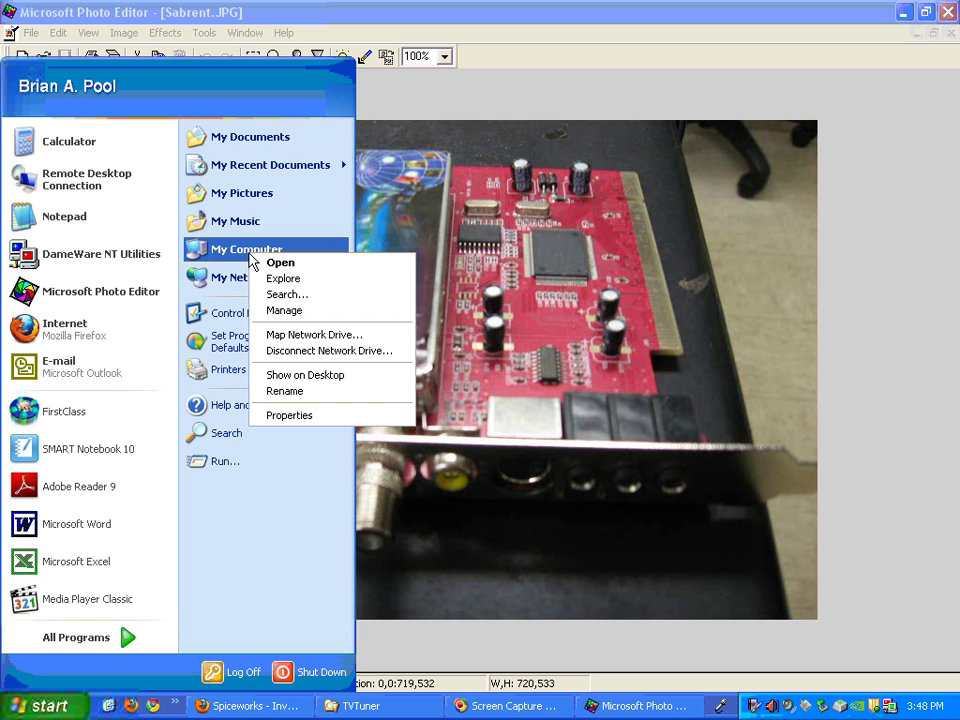
click(281, 311)
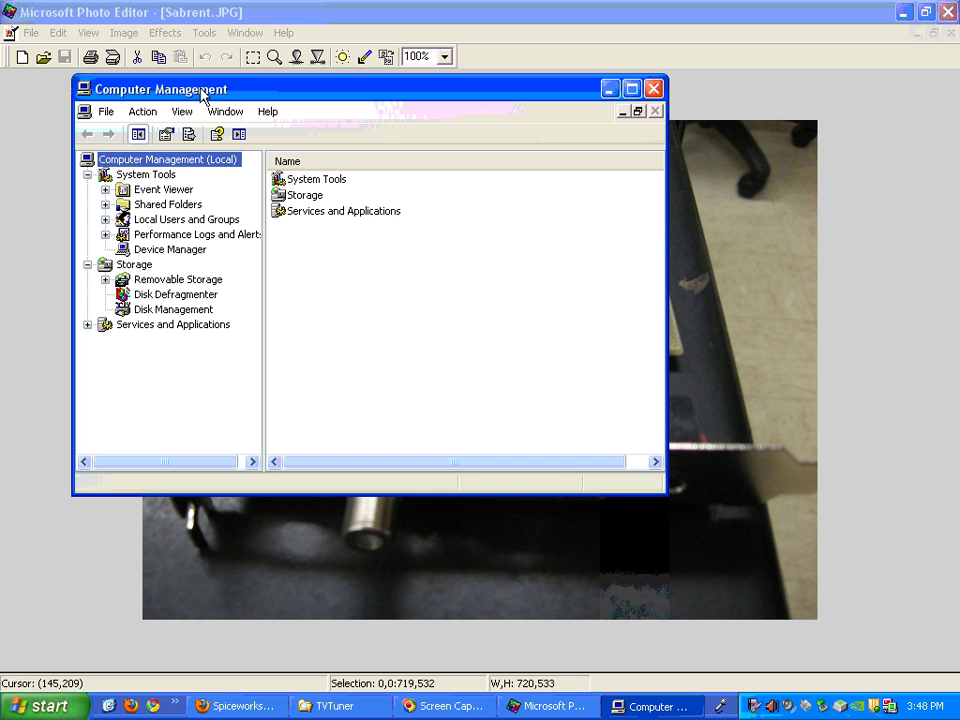
In Device Manager, collapse Other devices and expand Sound, video and game controllers
click(177, 253)
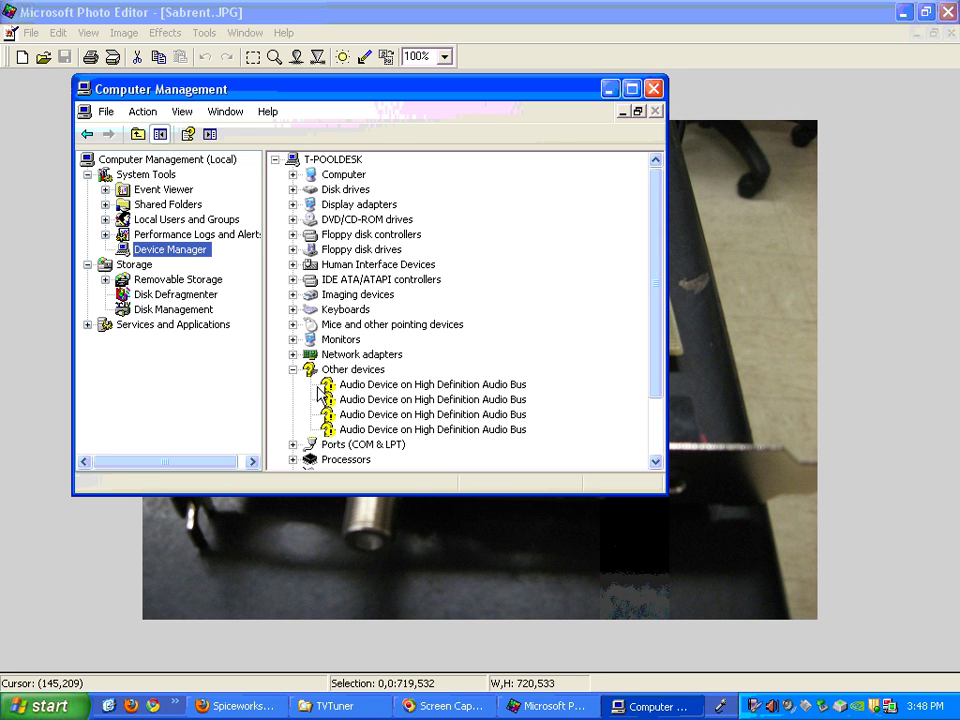
click(292, 370)
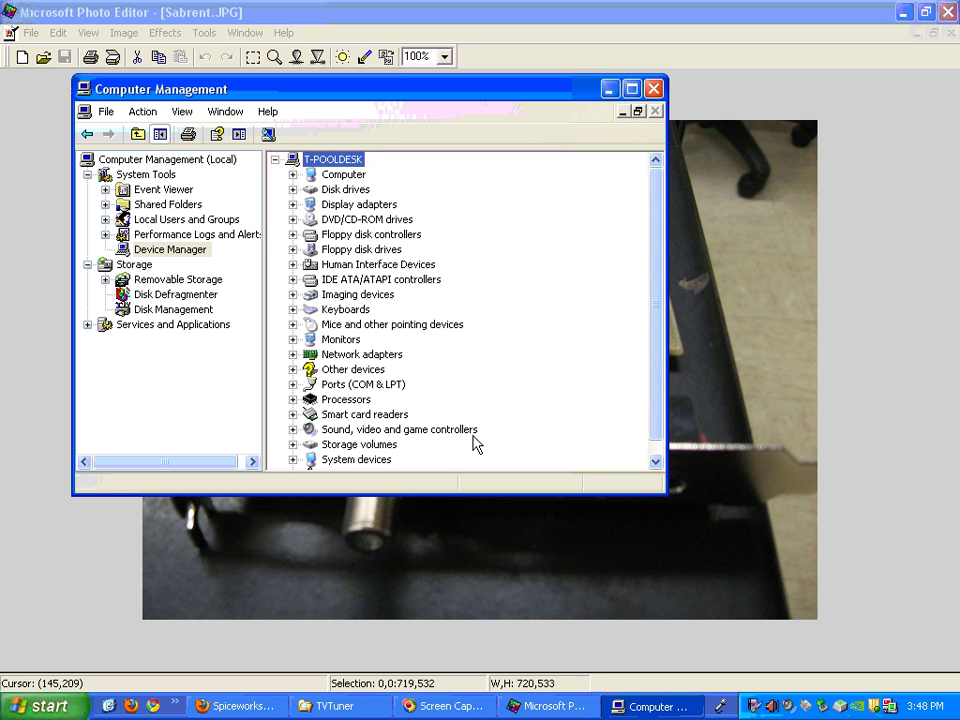
scroll(664, 381, down, 1)
click(448, 426)
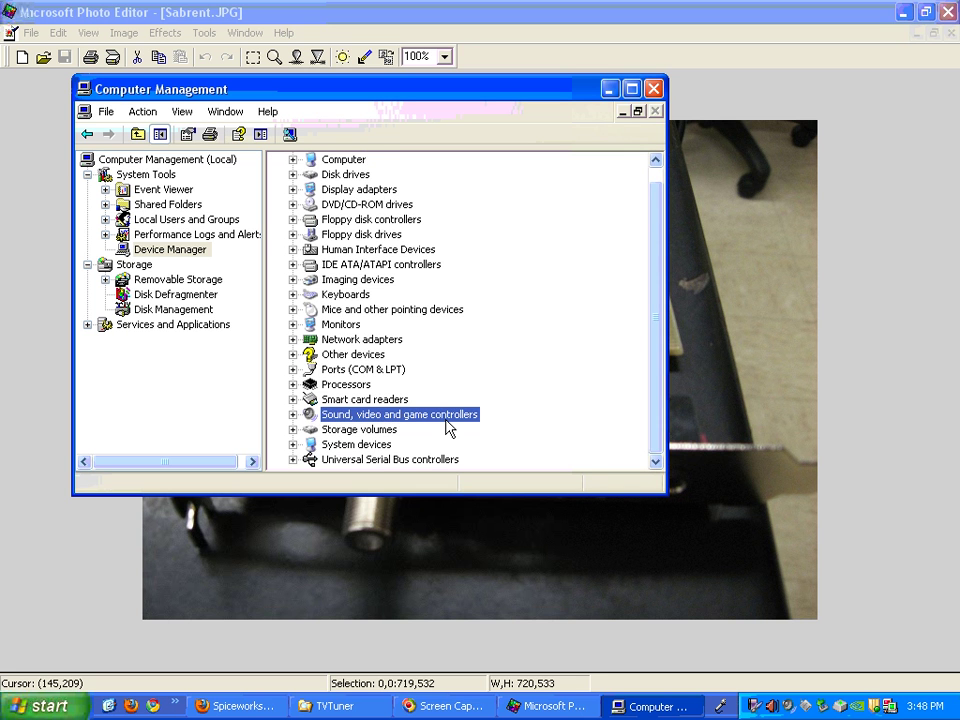
click(292, 414)
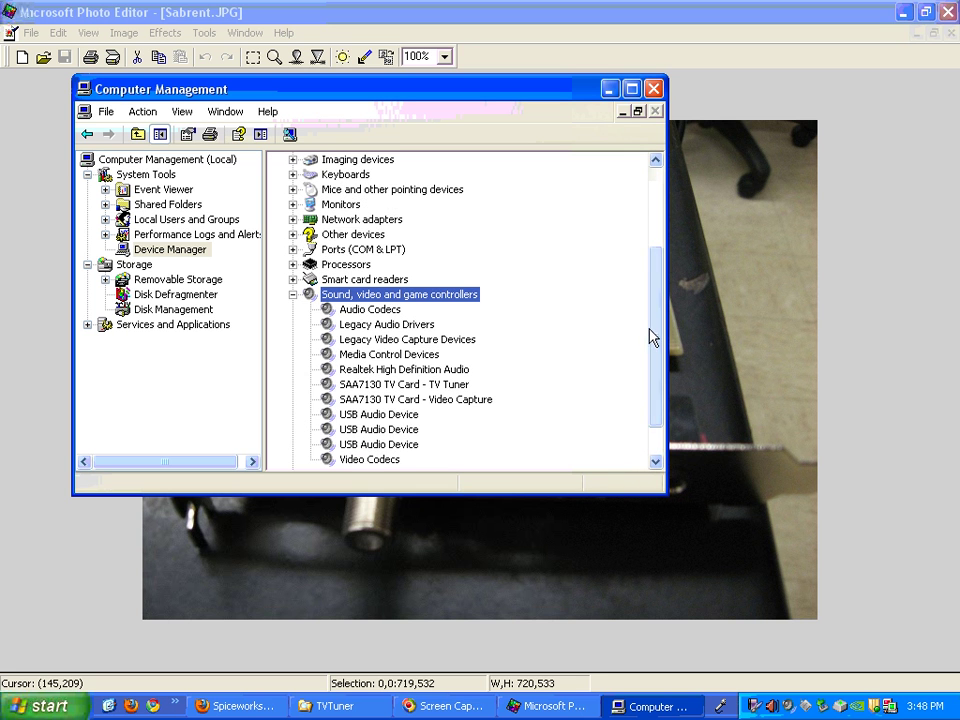
scroll(650, 370, down, 1)
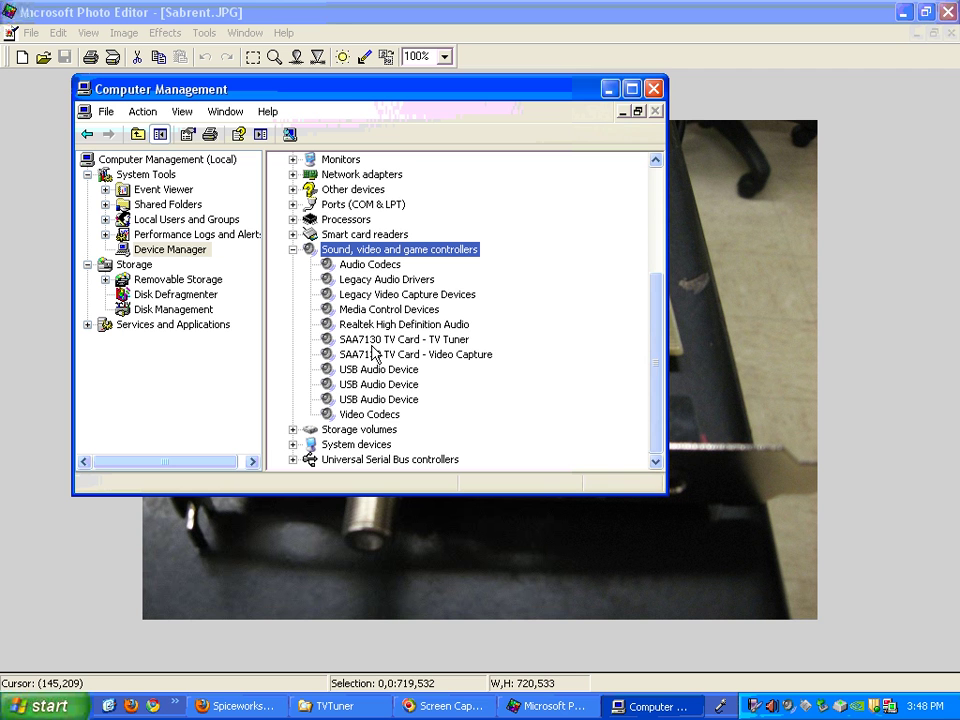
Bring Photo Editor forward, view SAA7130.JPG then Sabrent.JPG, and minimize the editor
click(337, 22)
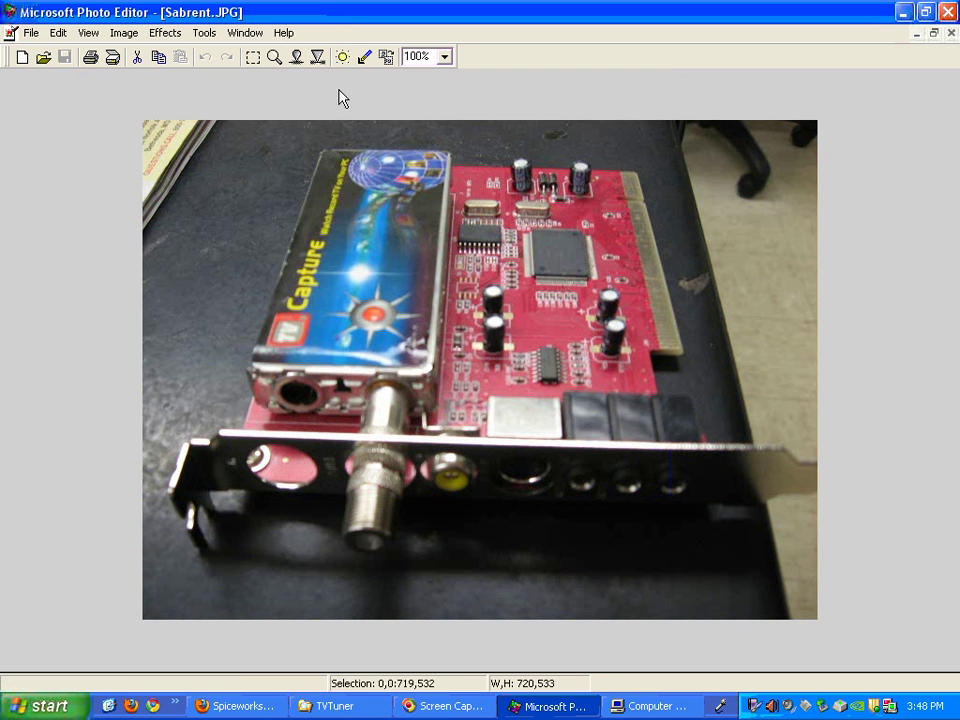
click(244, 33)
click(260, 108)
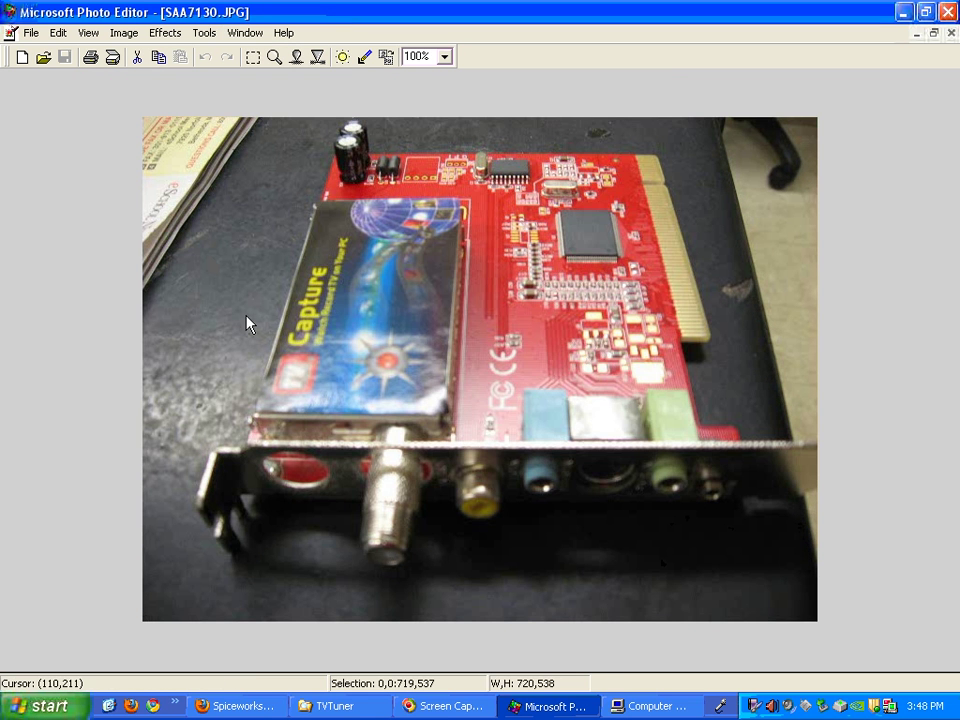
click(246, 33)
click(253, 92)
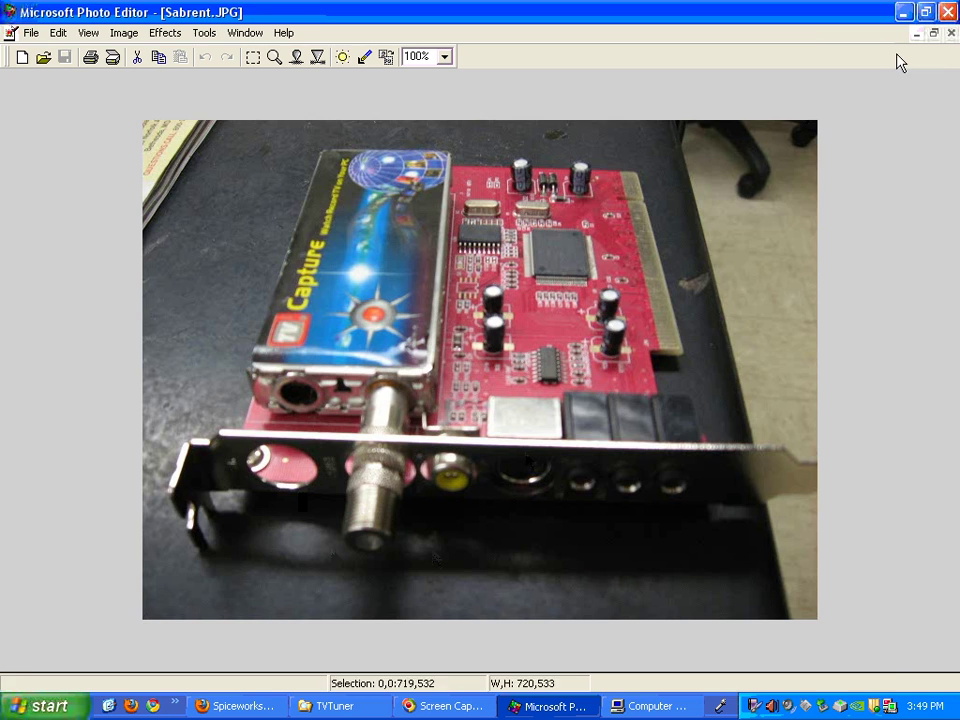
click(904, 12)
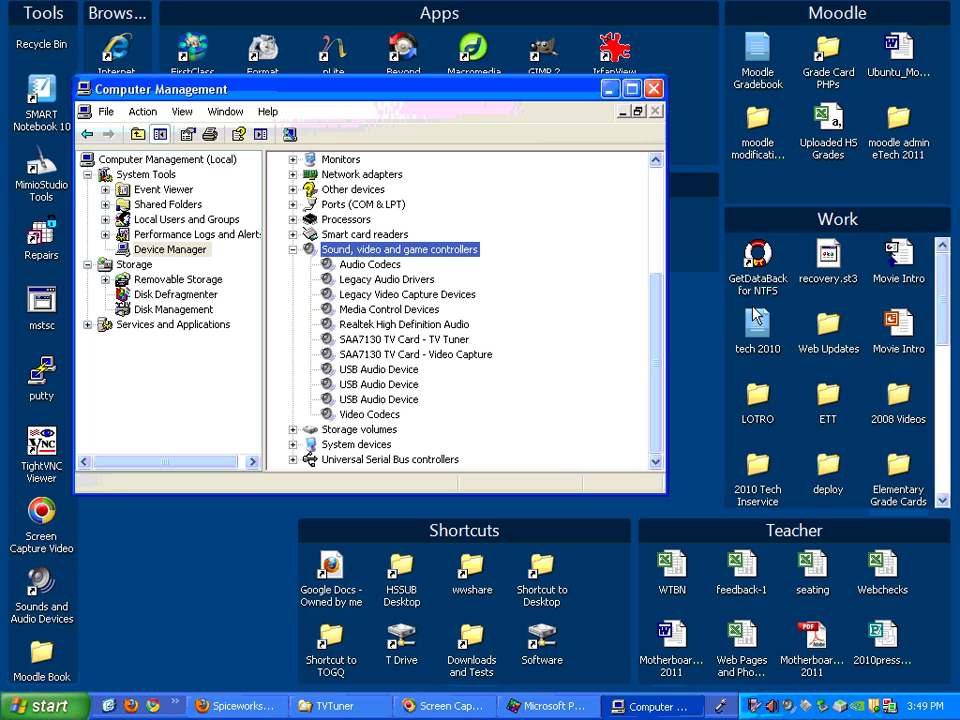
Uninstall the SAA7130 TV Card - Video Capture device
click(434, 360)
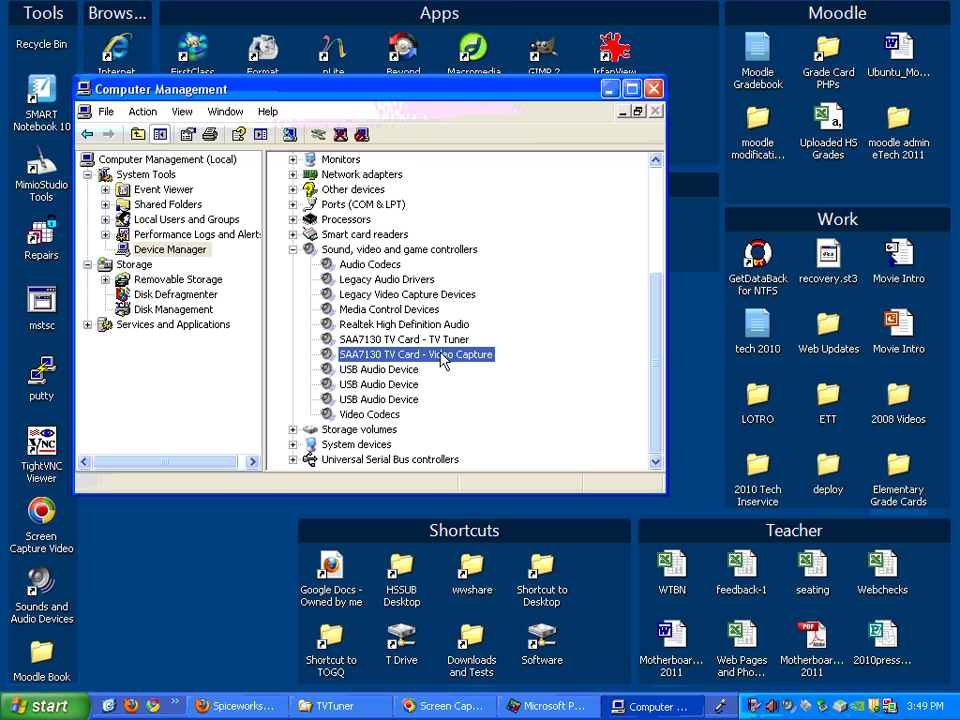
key(Delete)
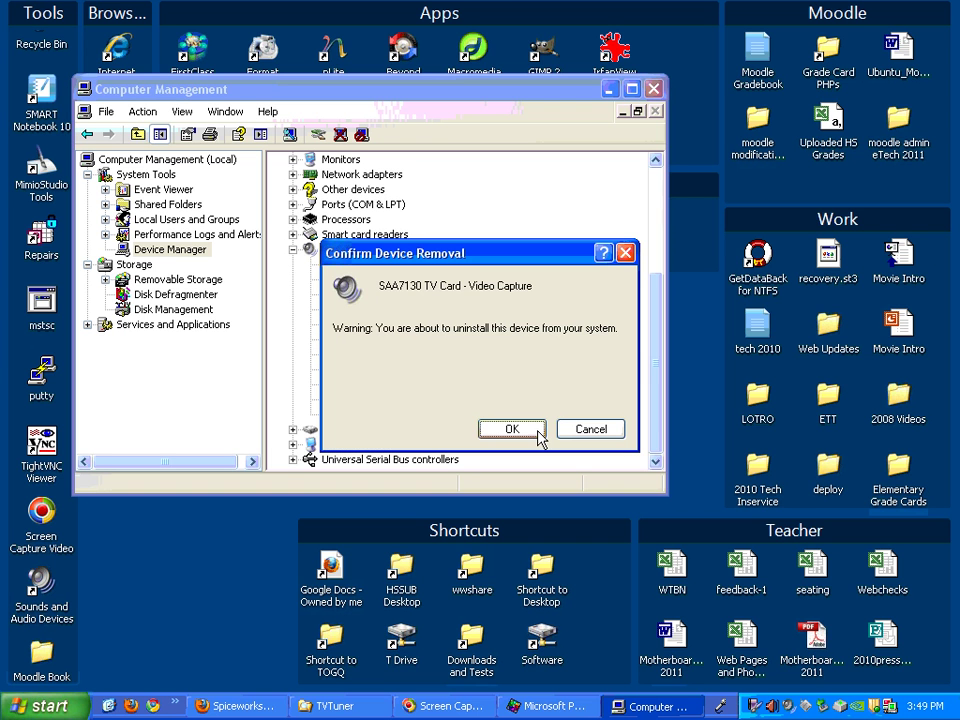
click(517, 428)
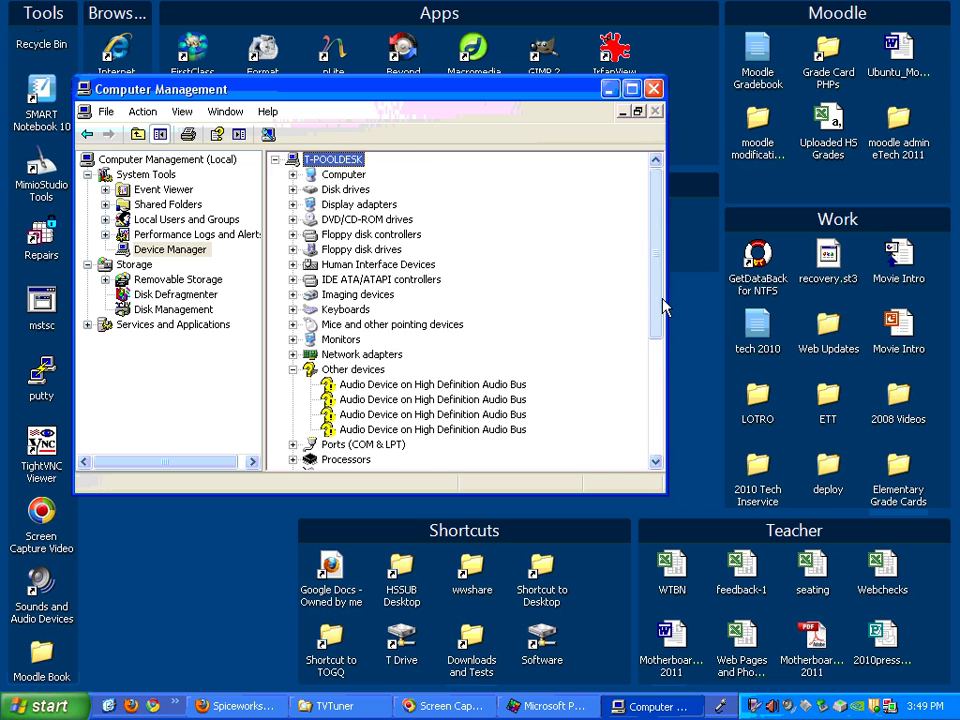
Scan the computer for hardware changes so the Found New Hardware Wizard appears
drag(664, 306, 668, 450)
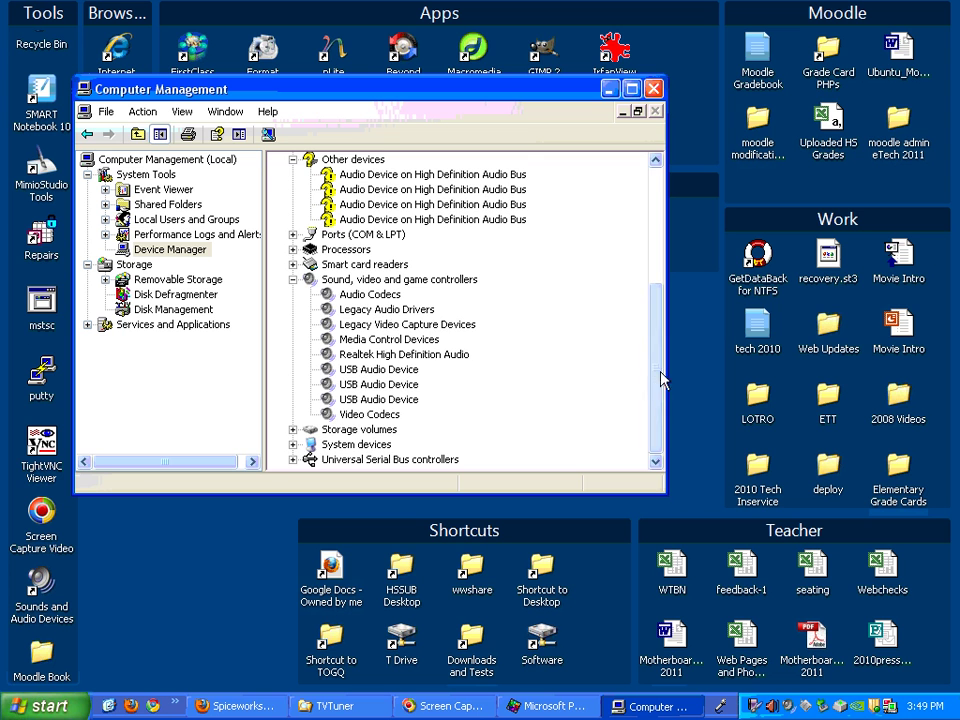
scroll(657, 388, up, 5)
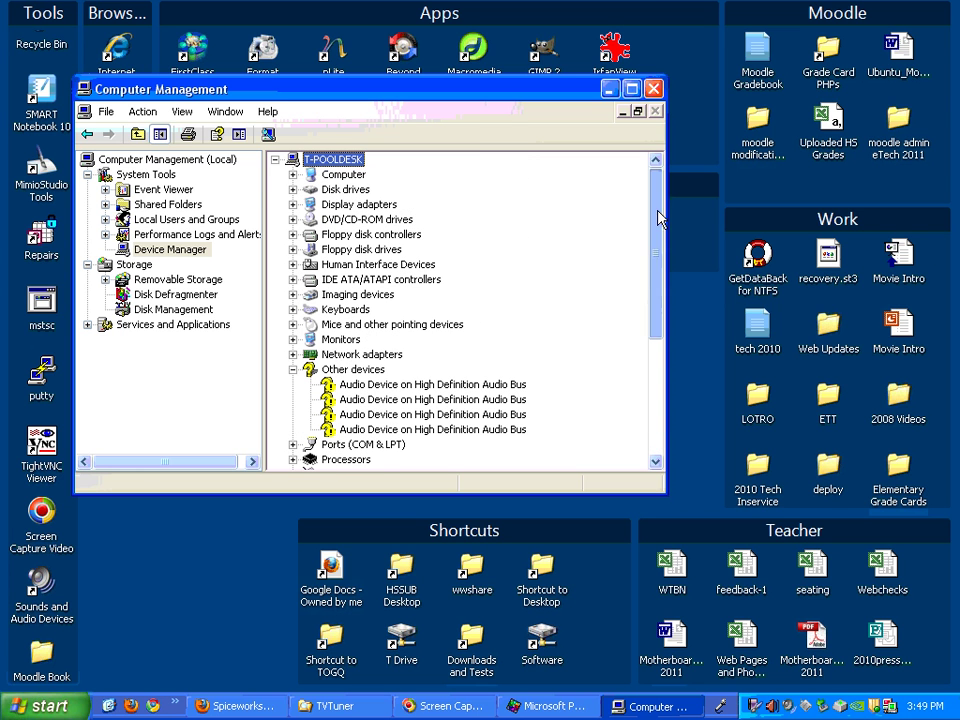
click(345, 169)
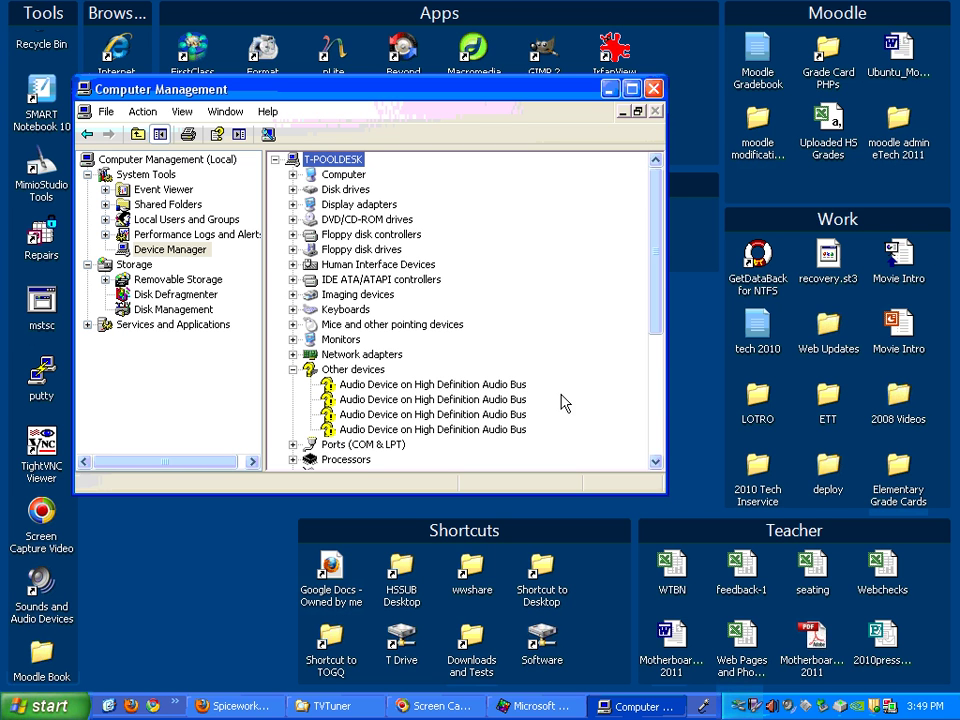
scroll(656, 375, down, 3)
scroll(655, 447, up, 3)
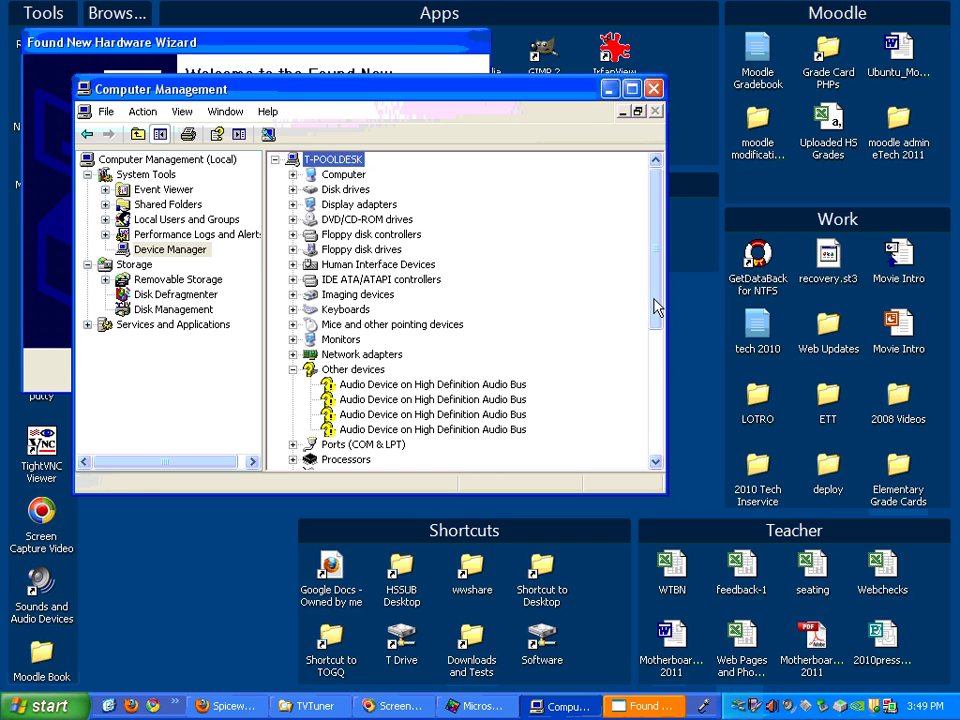
In the wizard, allow Windows Update this time only and choose installing from a specific location
click(225, 44)
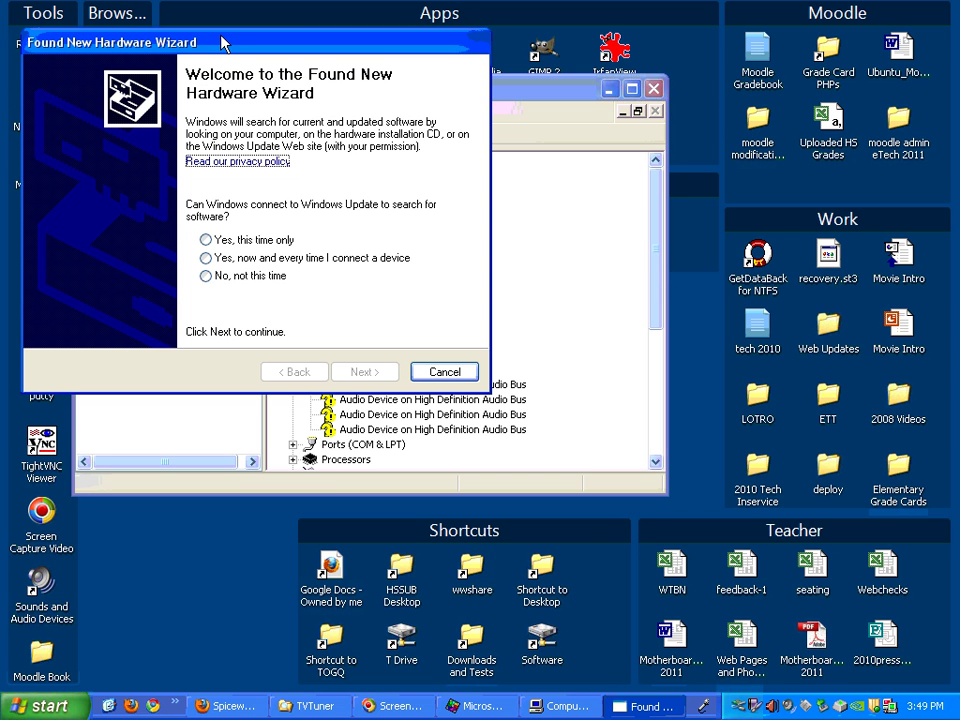
click(206, 240)
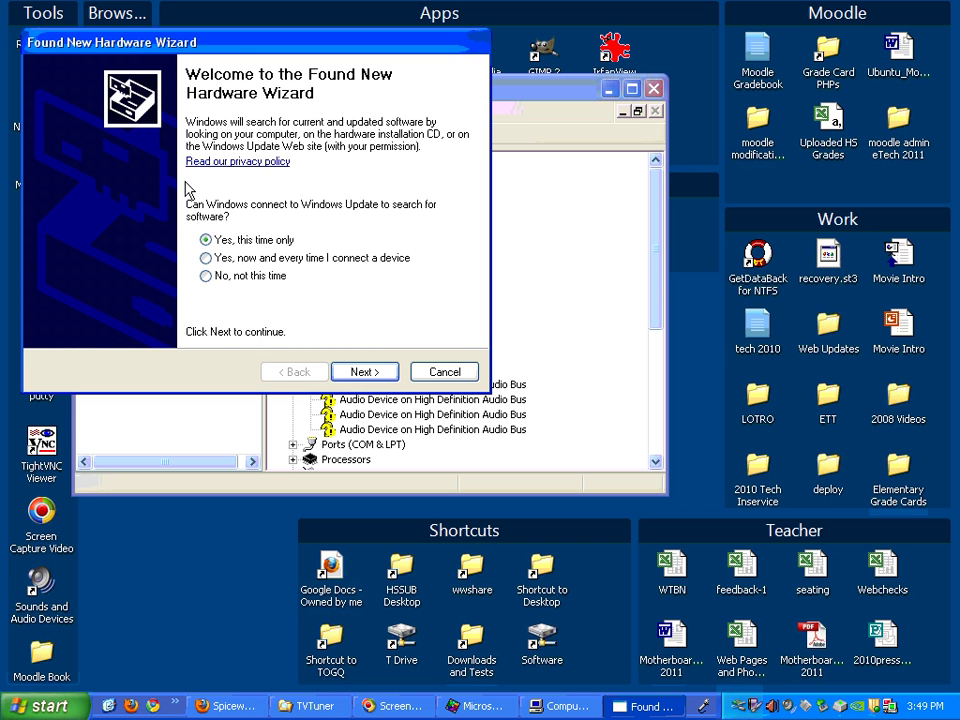
click(364, 373)
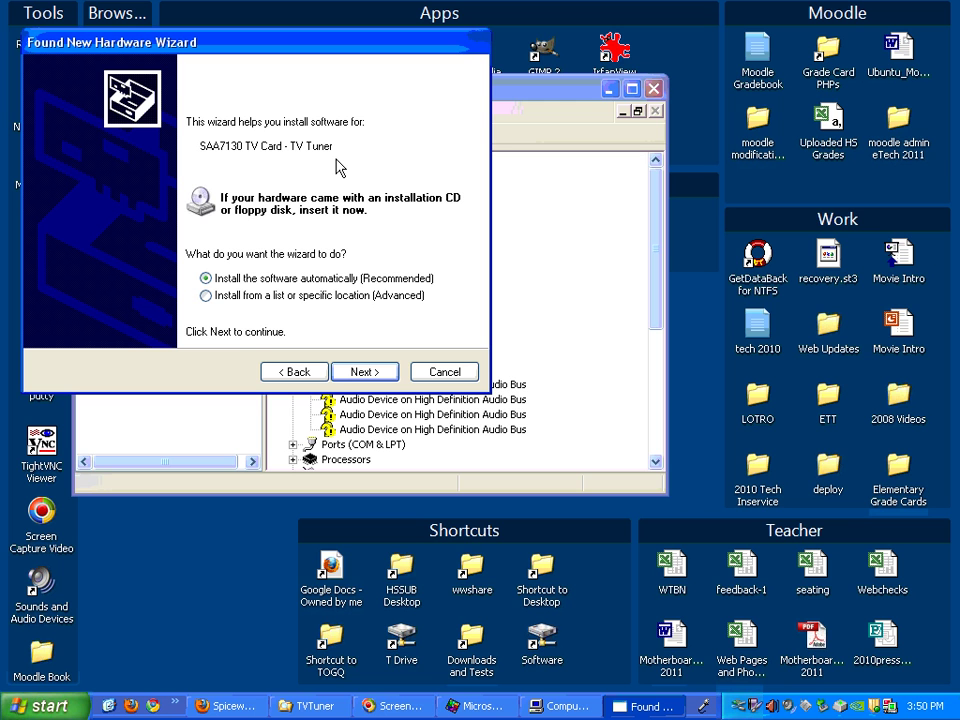
click(207, 296)
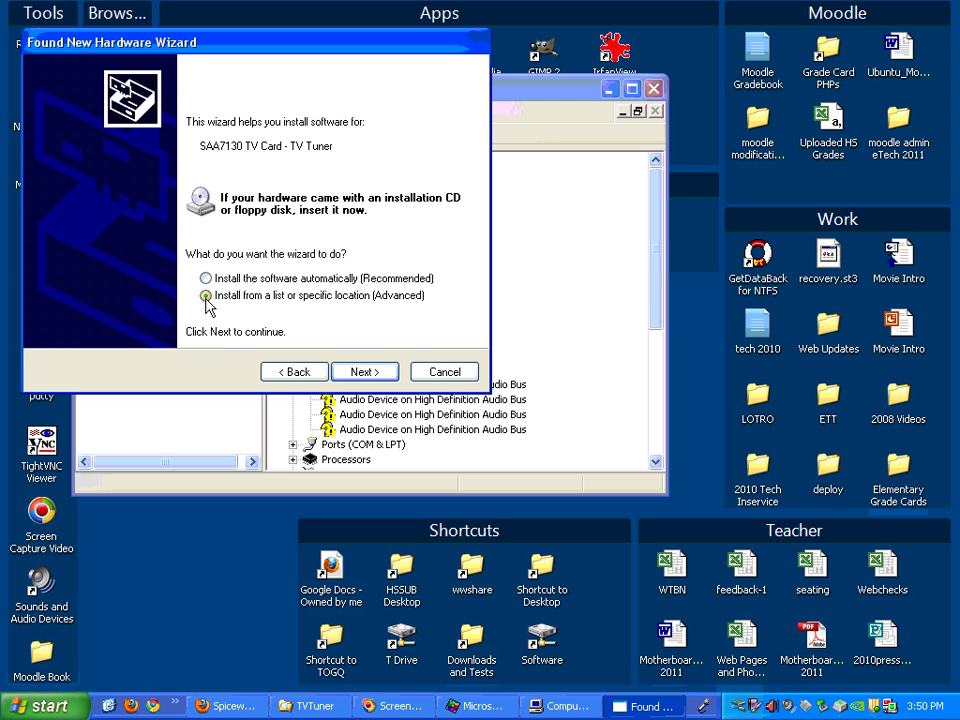
click(364, 375)
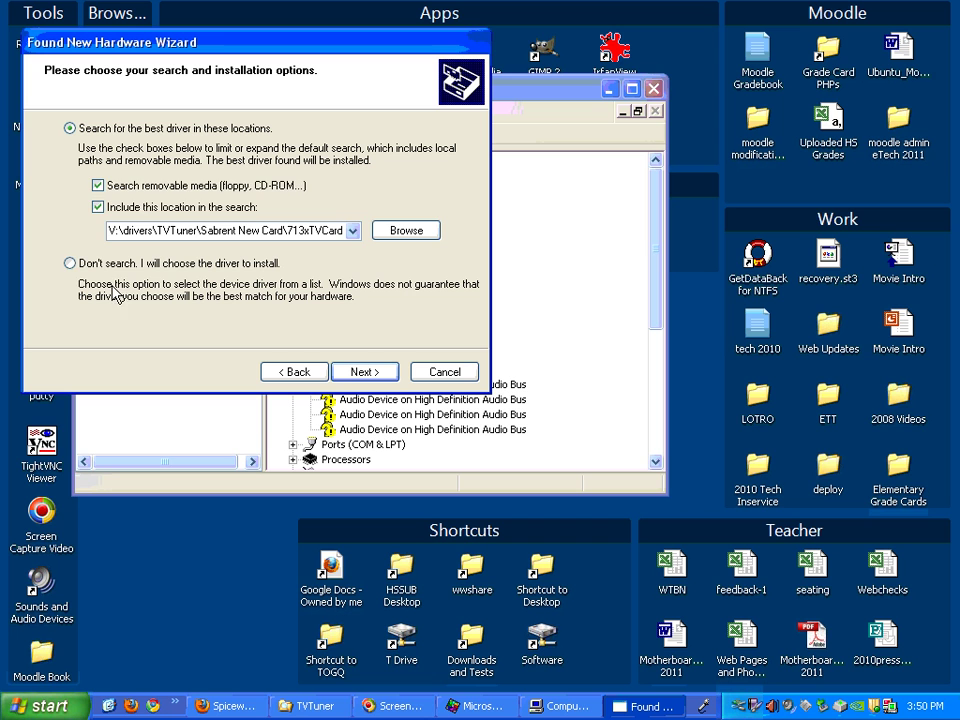
Choose to pick the driver manually, then use Have Disk and Browse for an .inf file
click(69, 263)
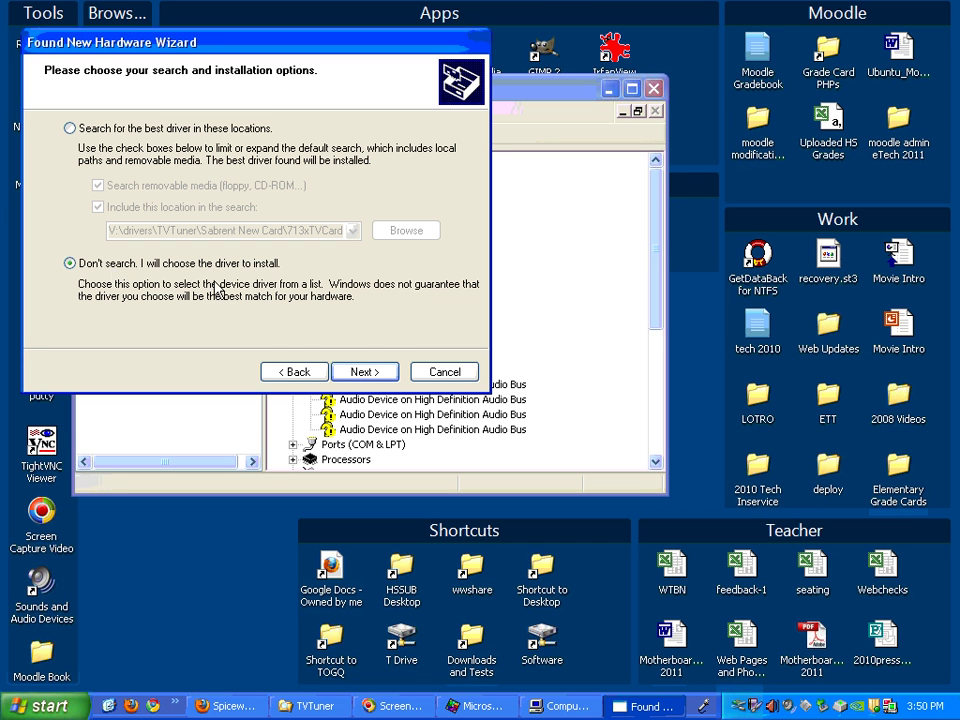
click(363, 371)
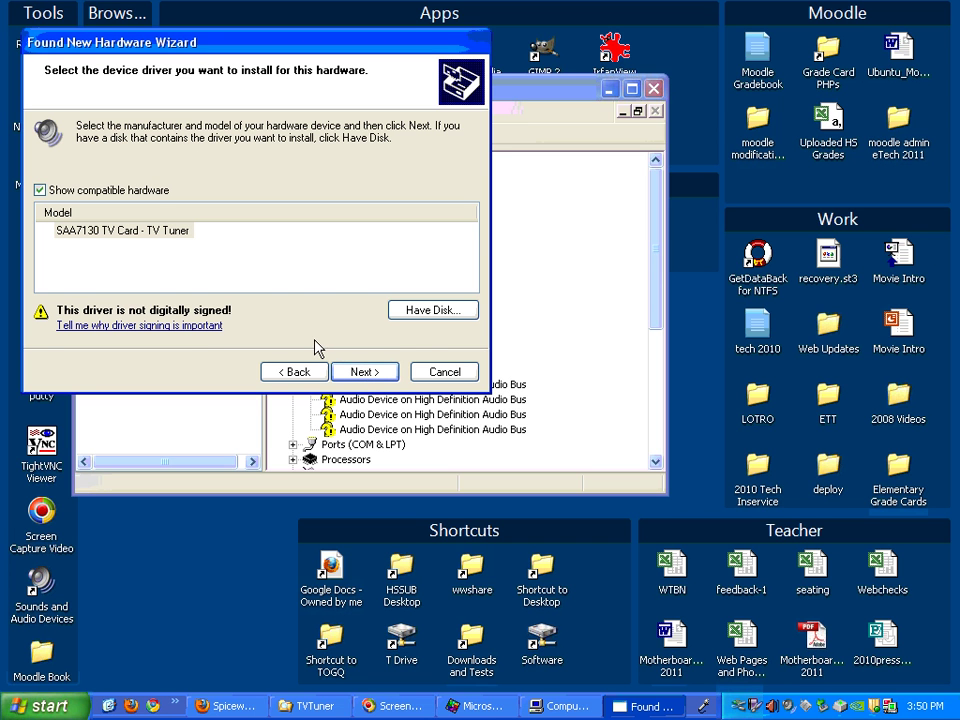
click(432, 312)
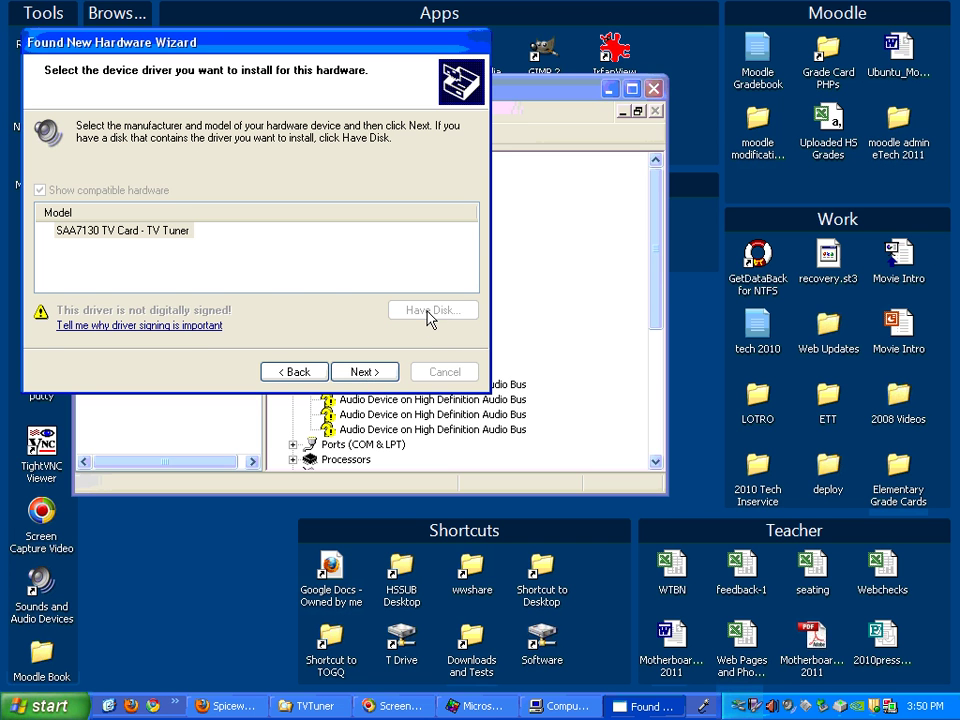
click(407, 313)
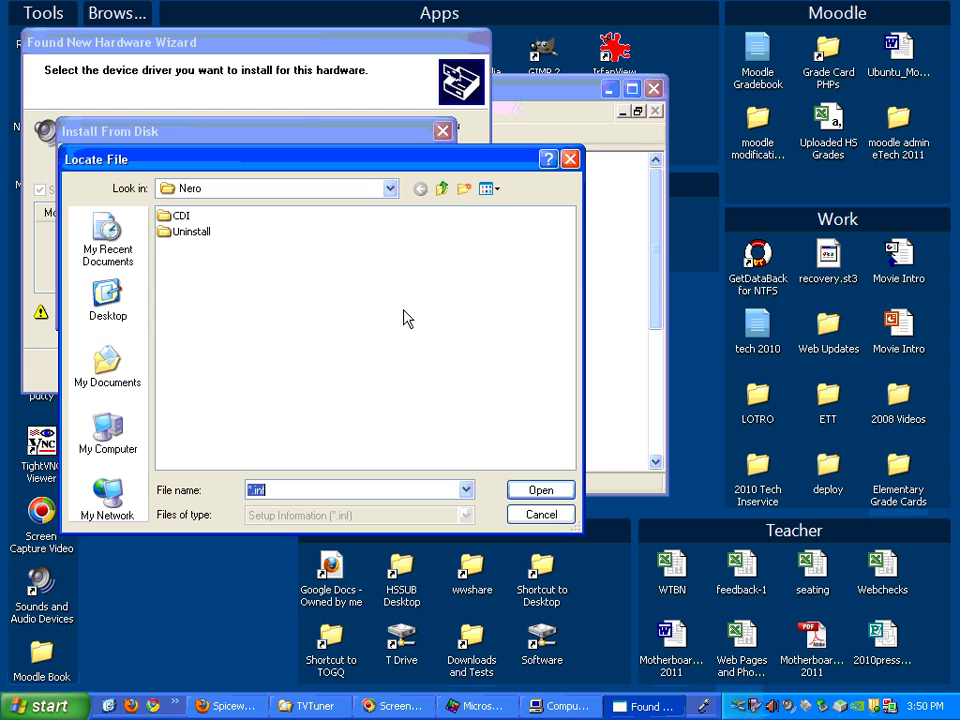
Navigate Locate File to C:\TVTuner, select the Sabrent folders, and move the dialog up-left
click(109, 421)
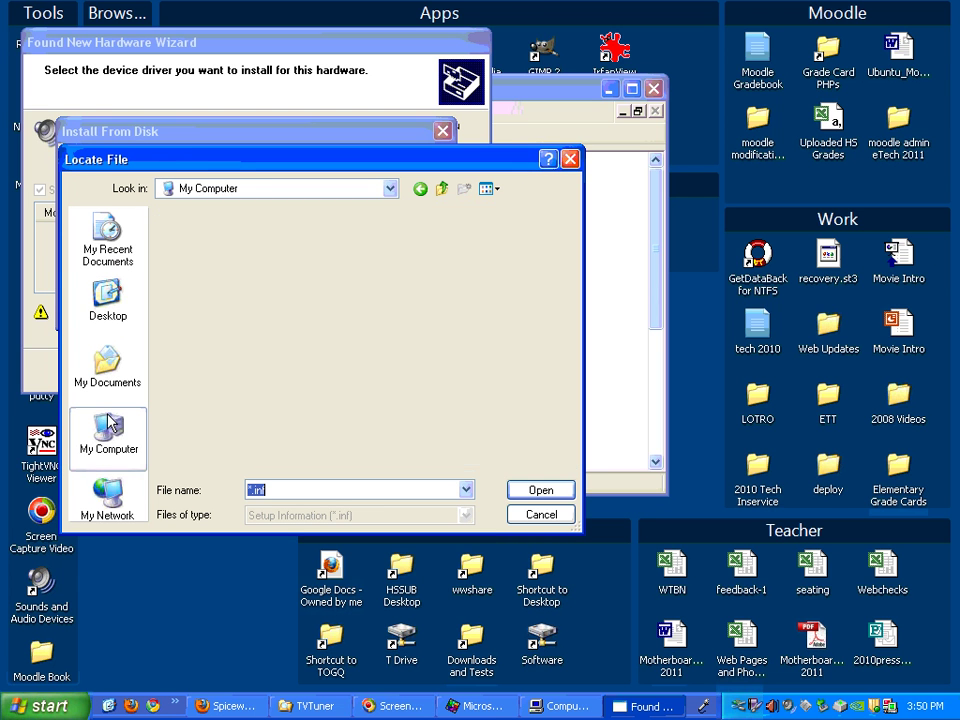
click(205, 250)
click(205, 250)
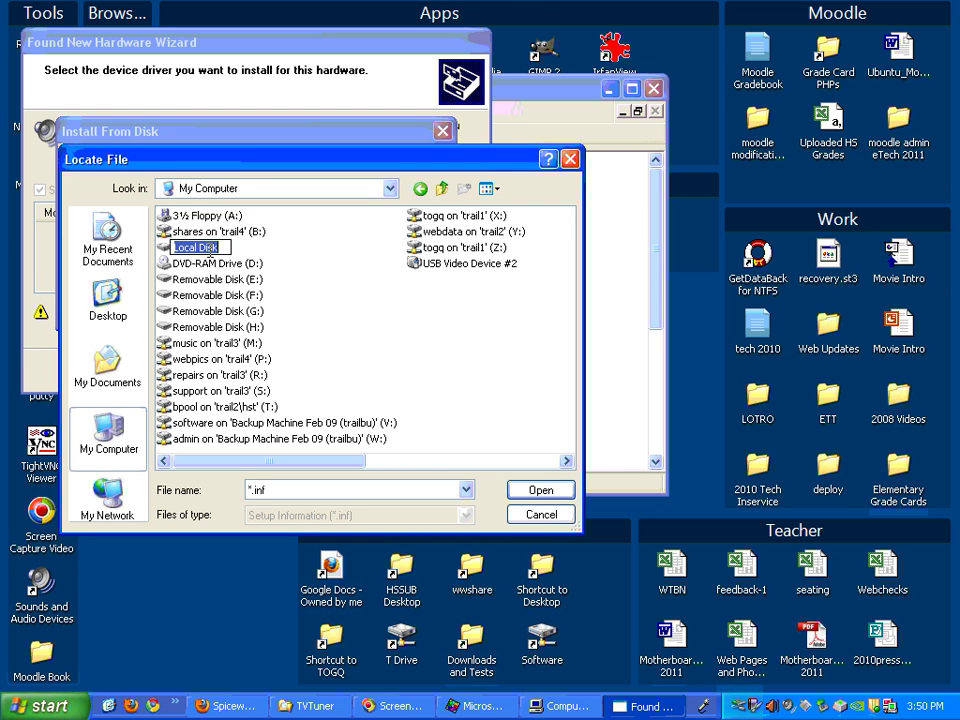
click(160, 256)
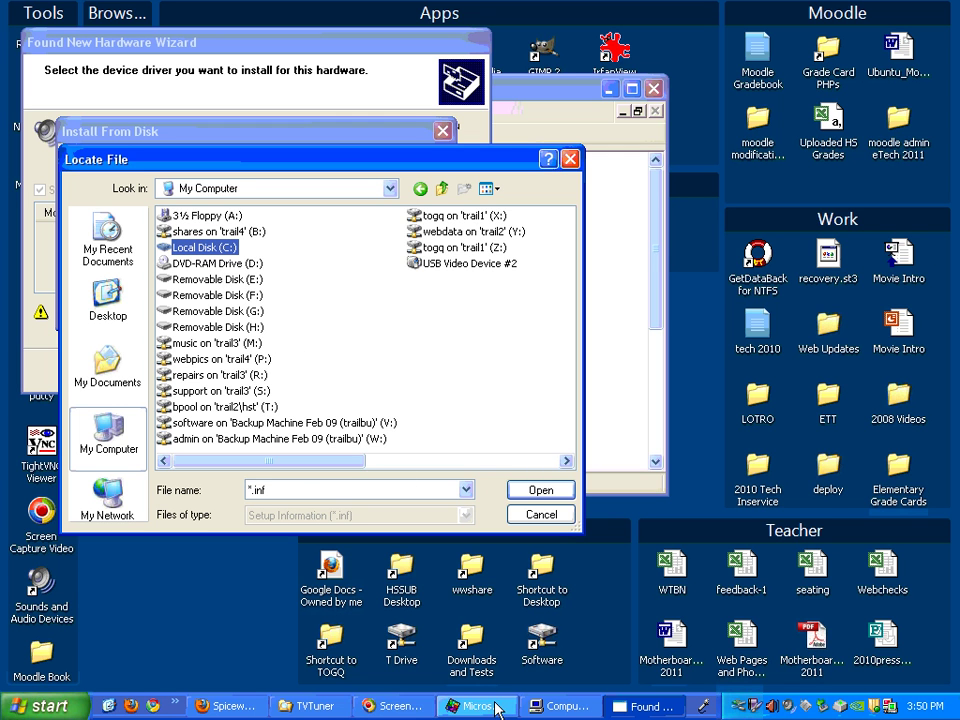
key(Return)
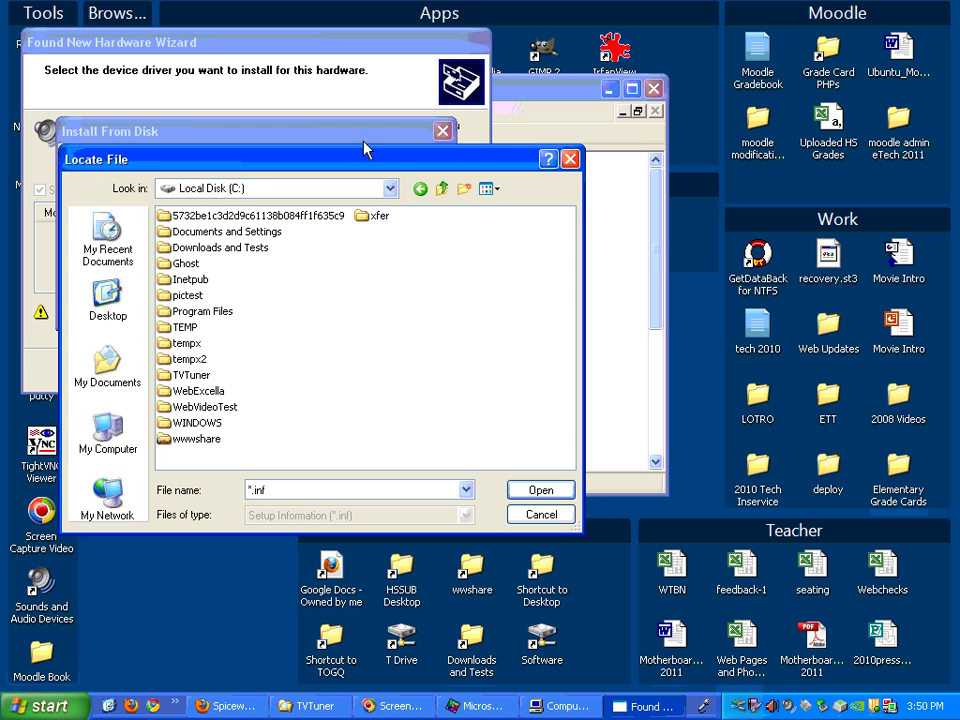
click(172, 378)
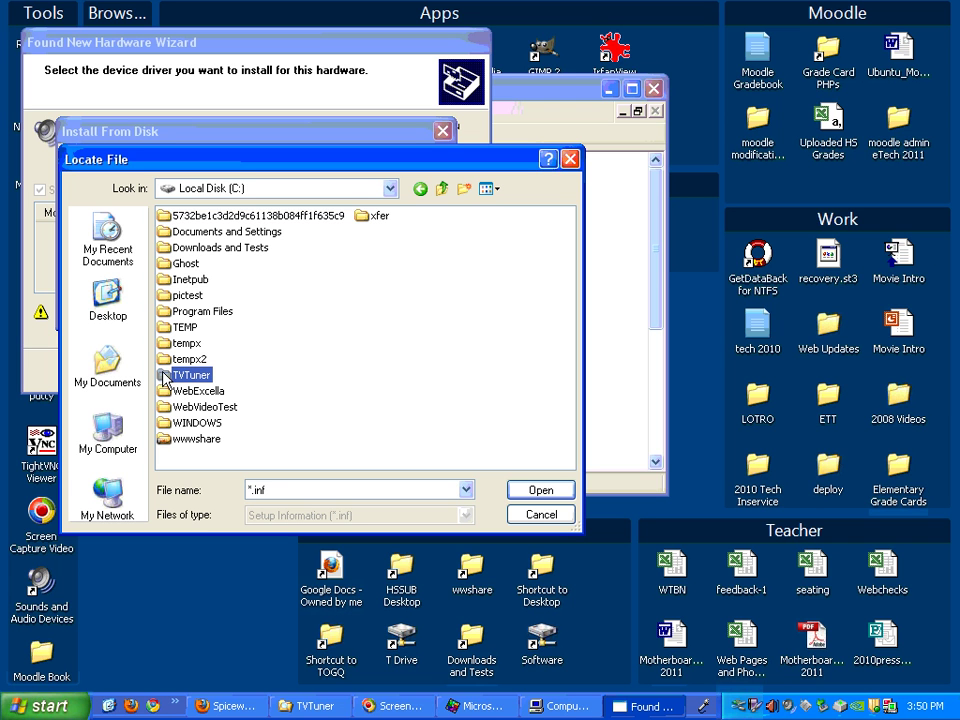
key(Return)
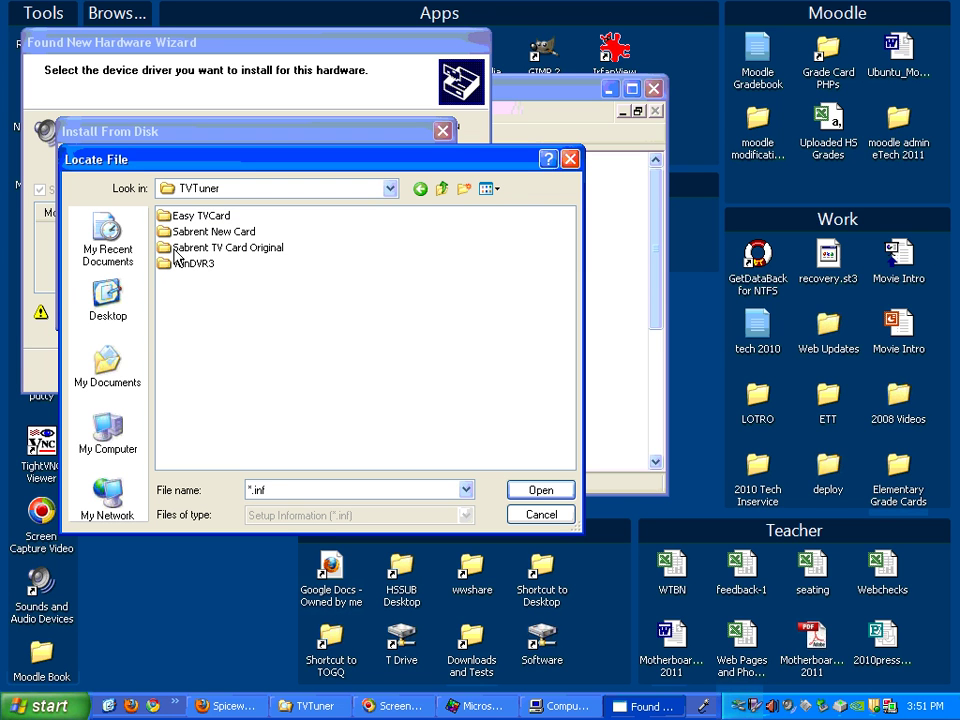
click(238, 250)
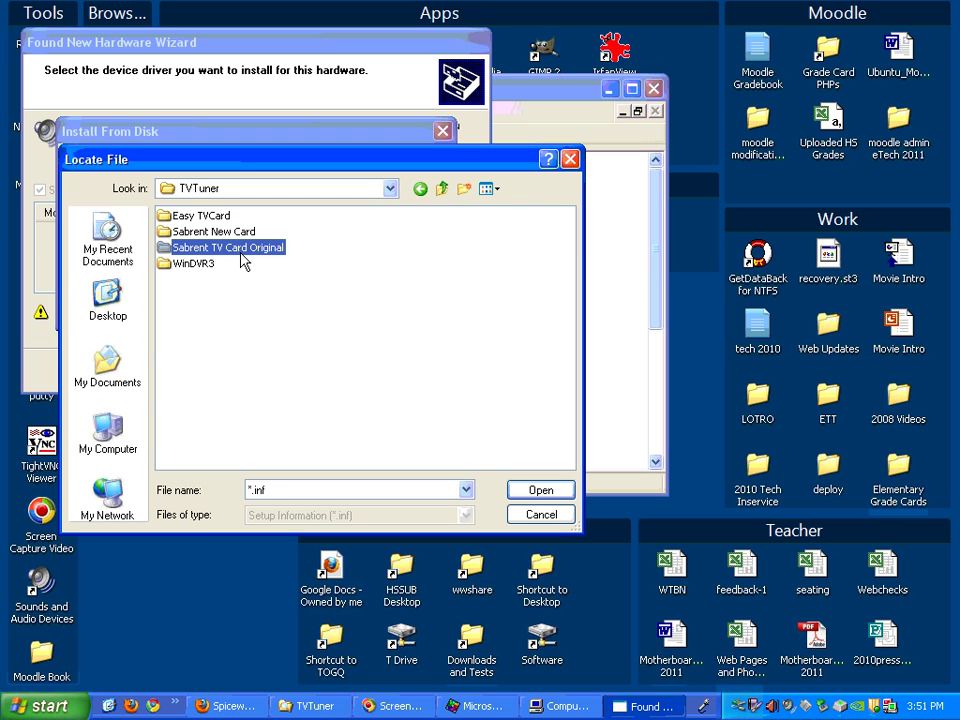
click(209, 232)
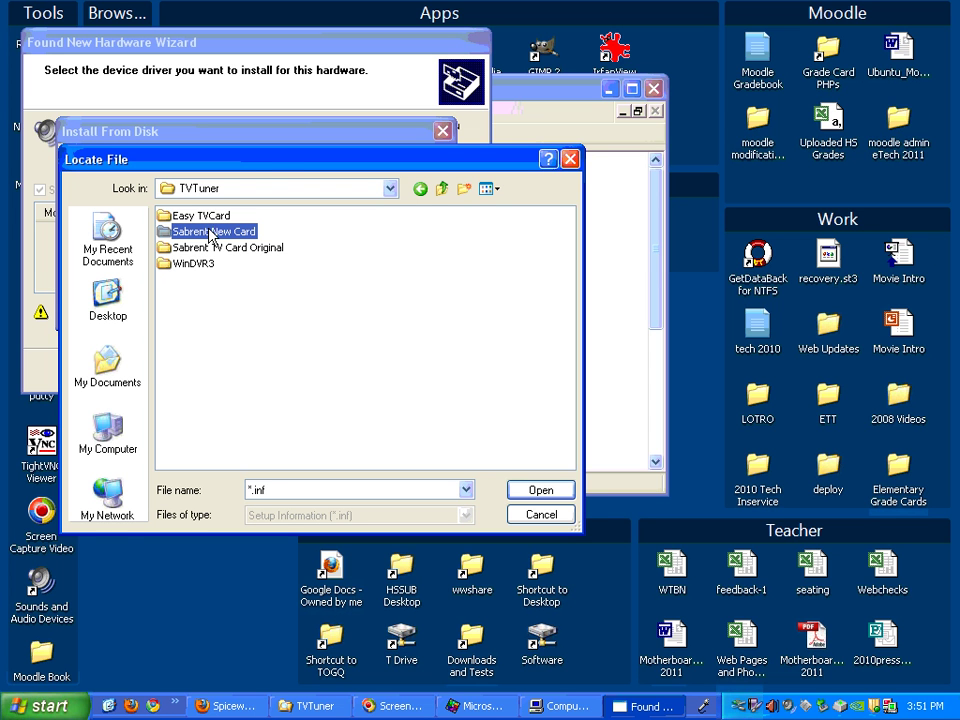
drag(267, 166, 228, 107)
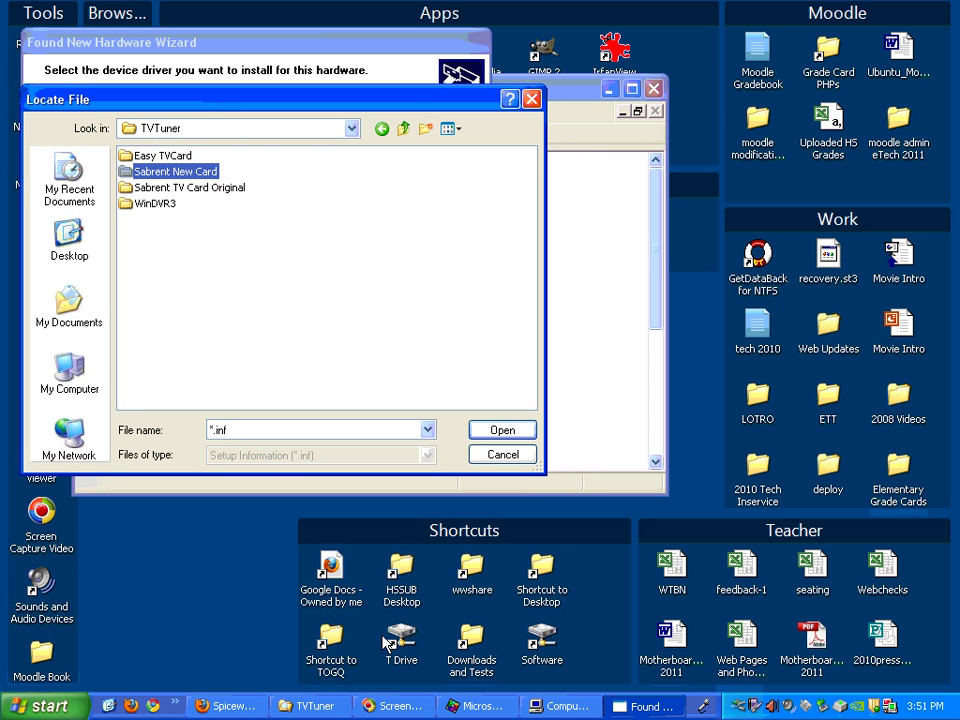
Compare the card photos, then select Sabrent TV Card Original in the Locate File dialog
key(alt+Tab)
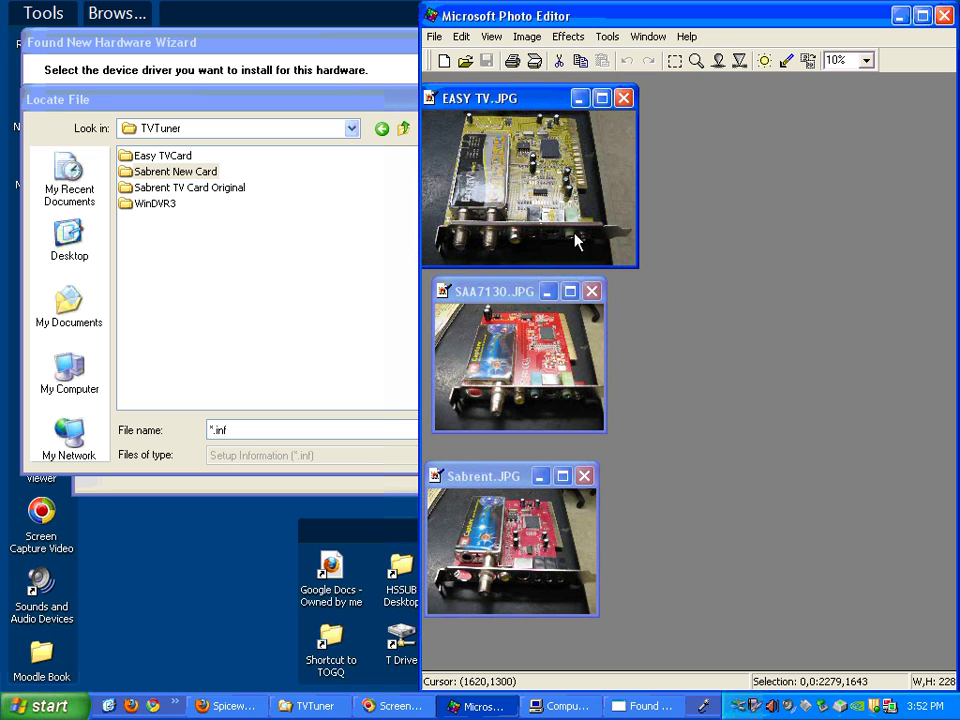
click(168, 160)
click(671, 197)
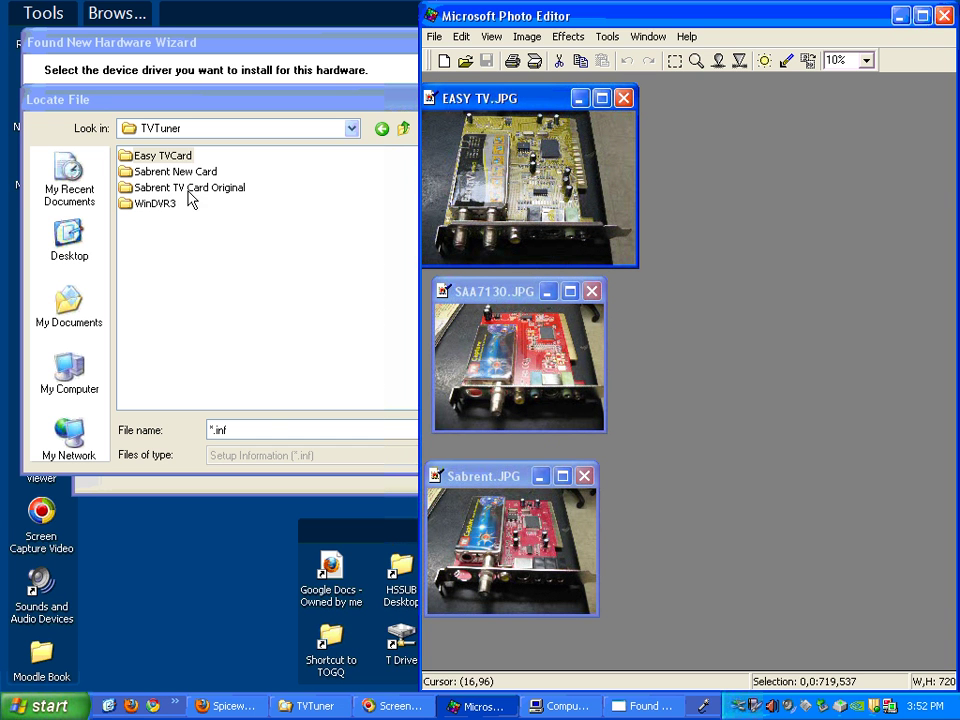
click(537, 543)
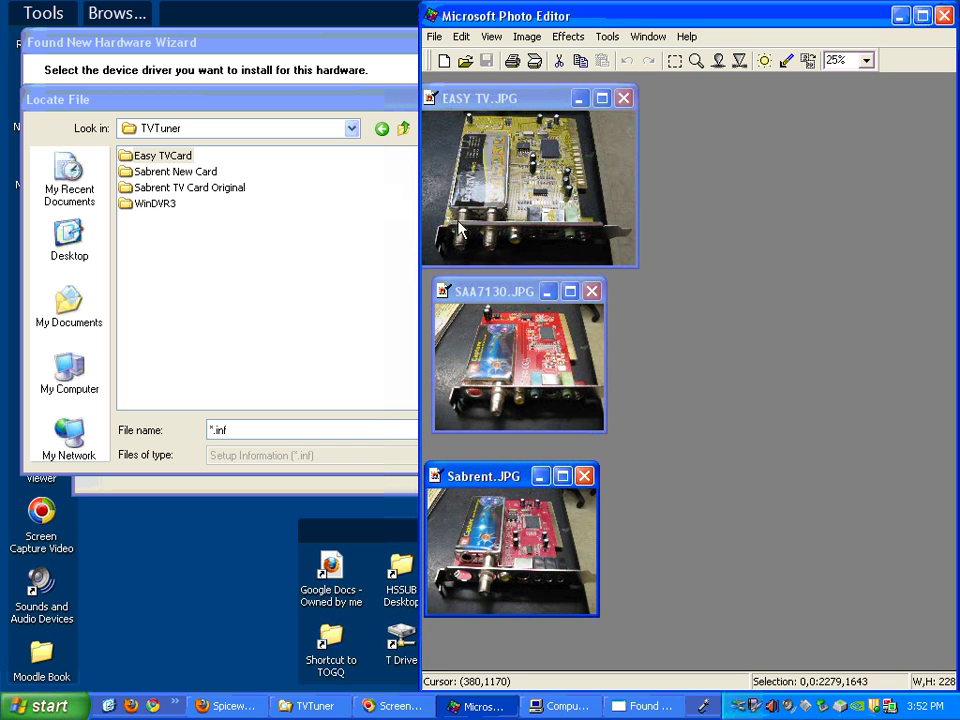
drag(420, 205, 685, 199)
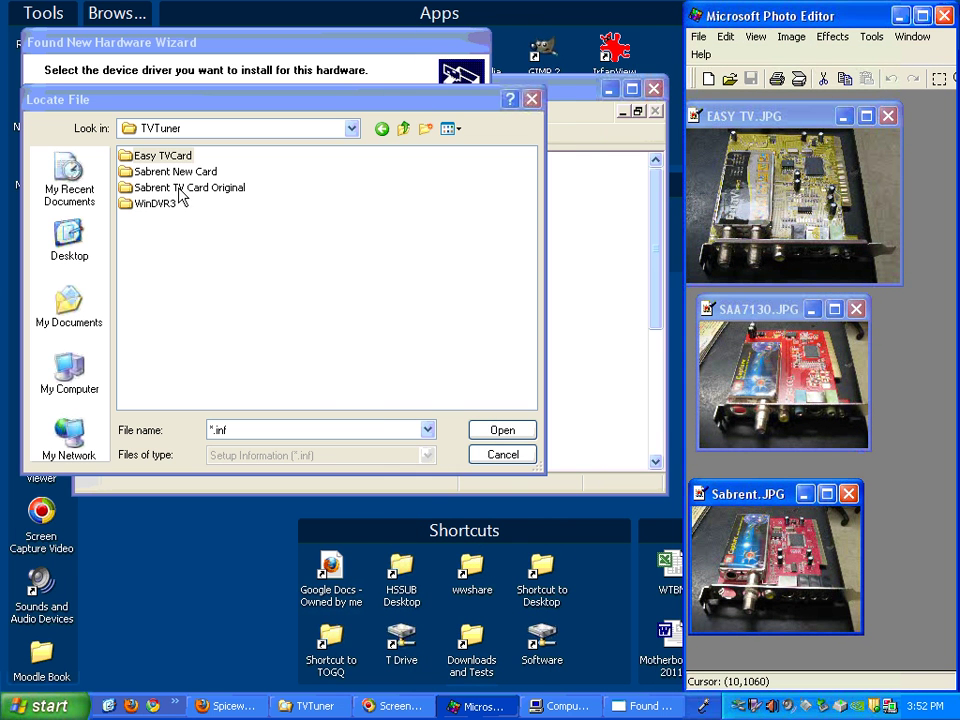
click(186, 190)
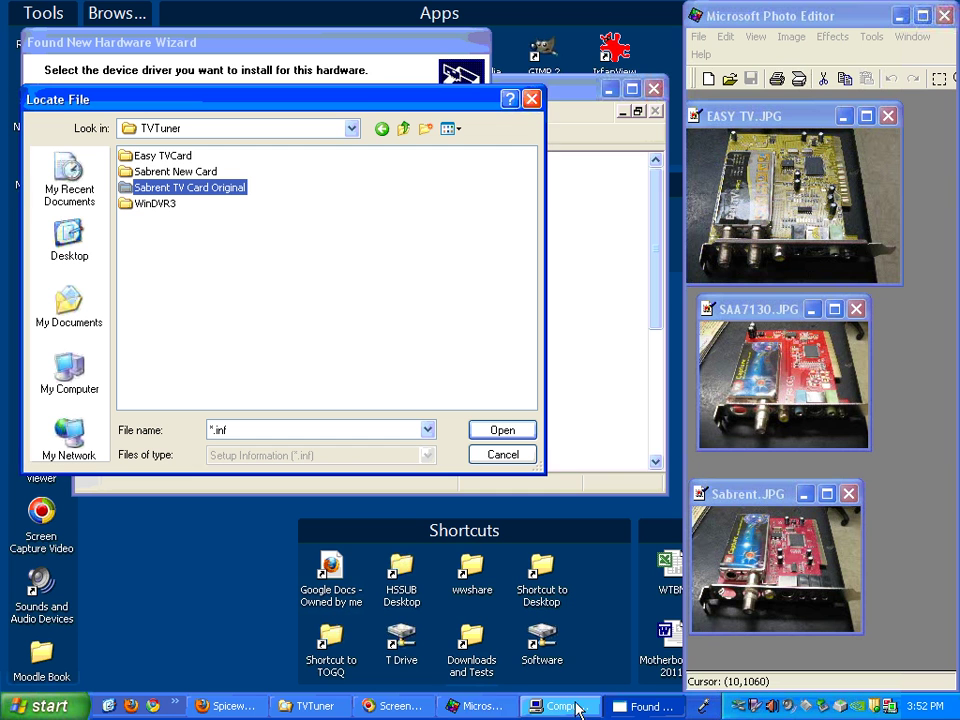
Load the CAP7134 driver from Sabrent TV Card Original\DRIVER via Install From Disk
key(Return)
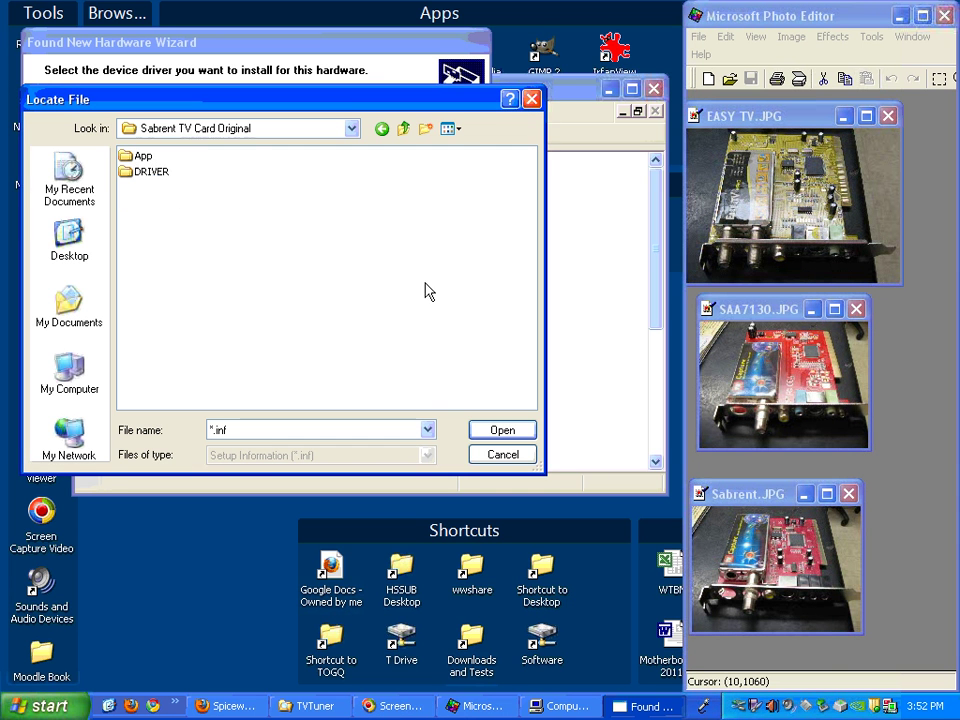
click(126, 178)
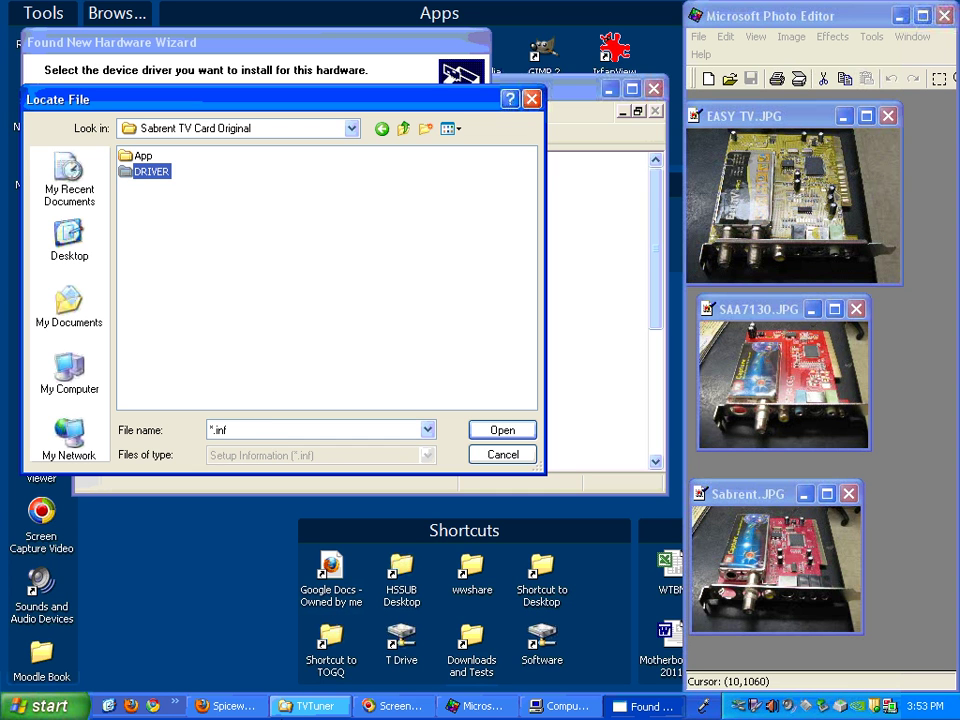
double_click(135, 170)
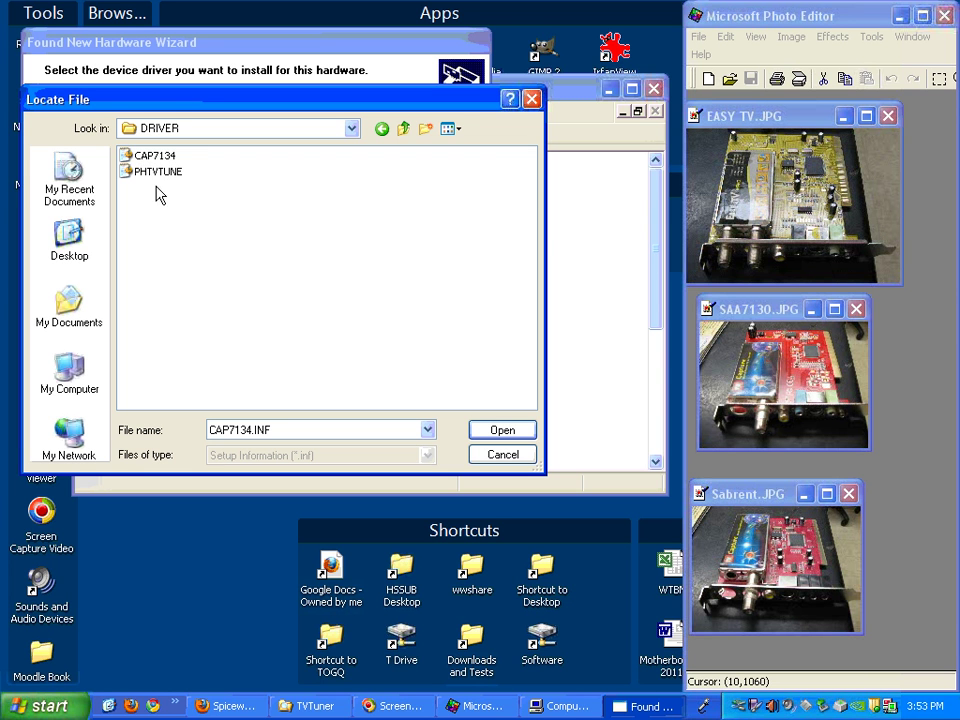
click(150, 160)
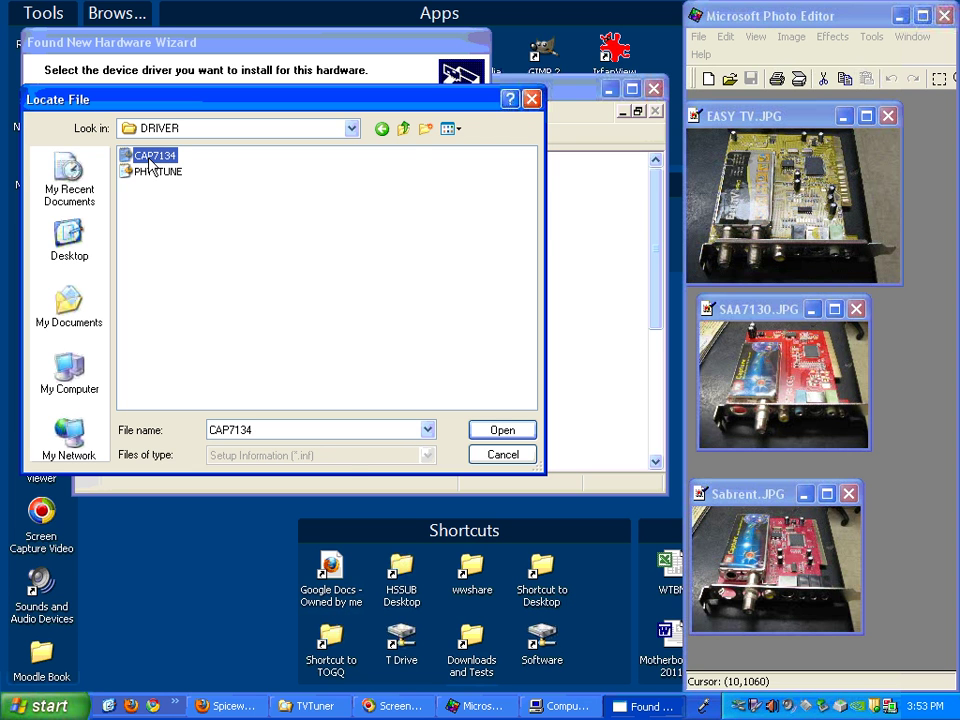
click(503, 432)
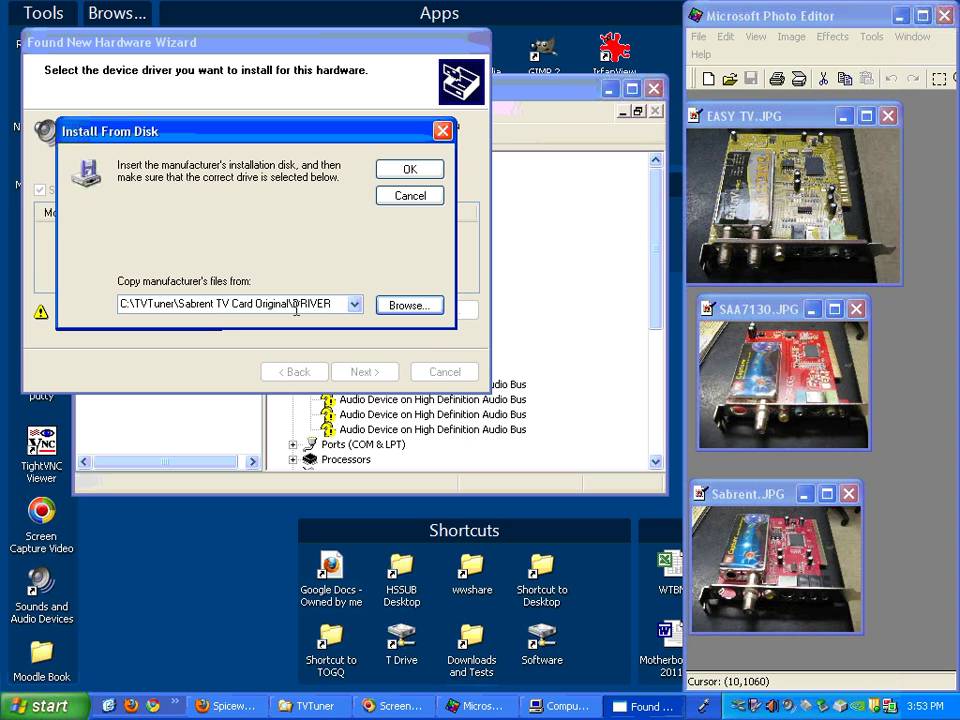
click(410, 170)
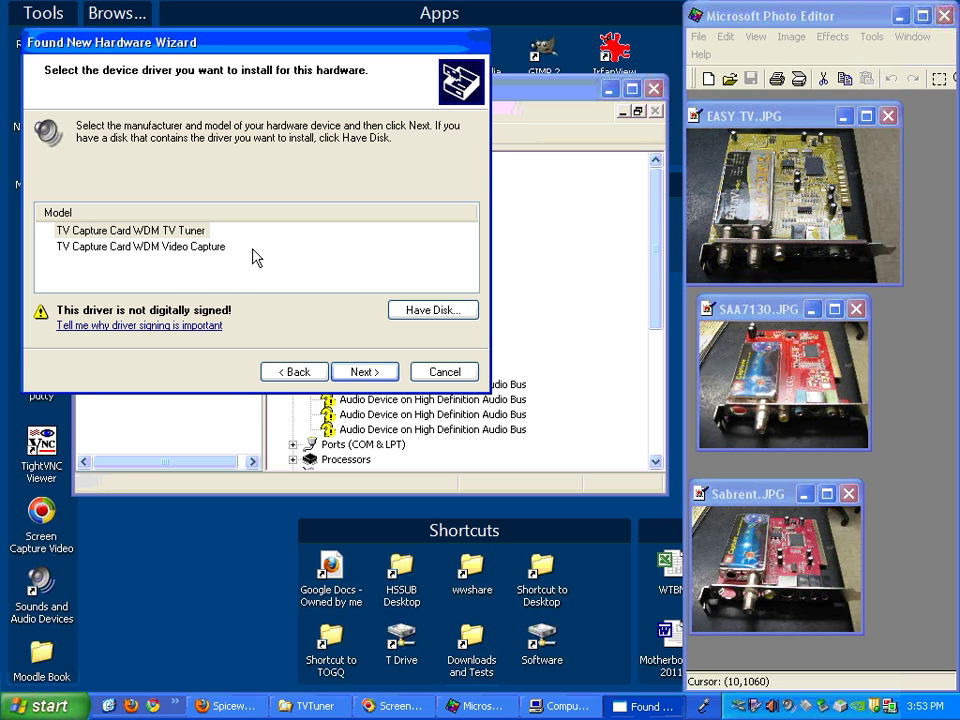
Install the TV Capture Card WDM Video Capture model, move the unsigned-driver warning aside, and view TVTuner
click(184, 250)
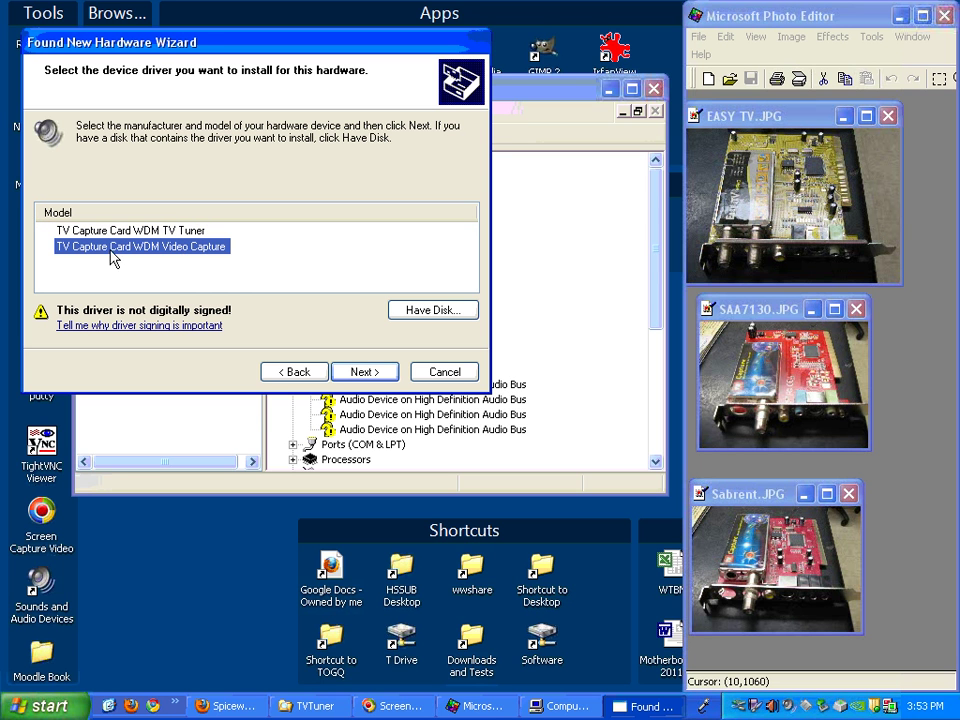
click(362, 373)
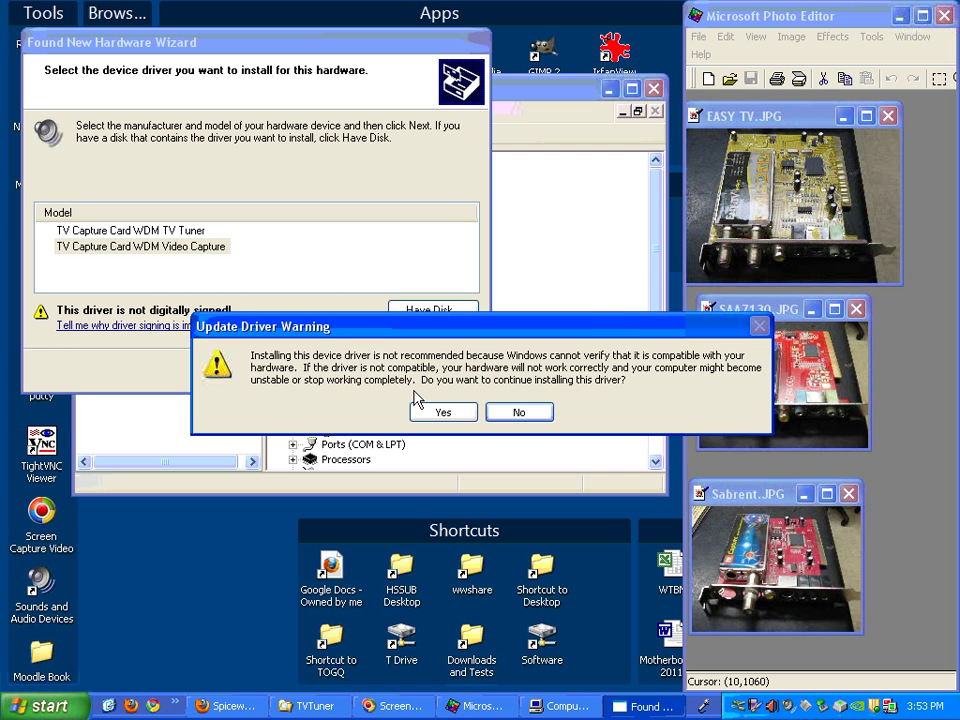
drag(594, 328, 407, 395)
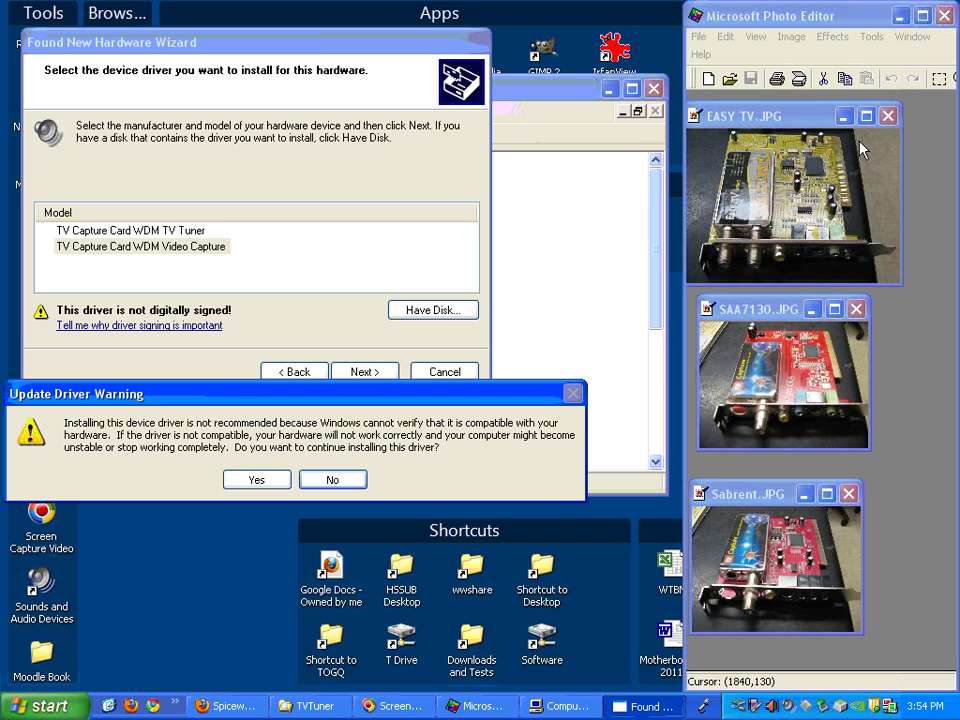
click(315, 706)
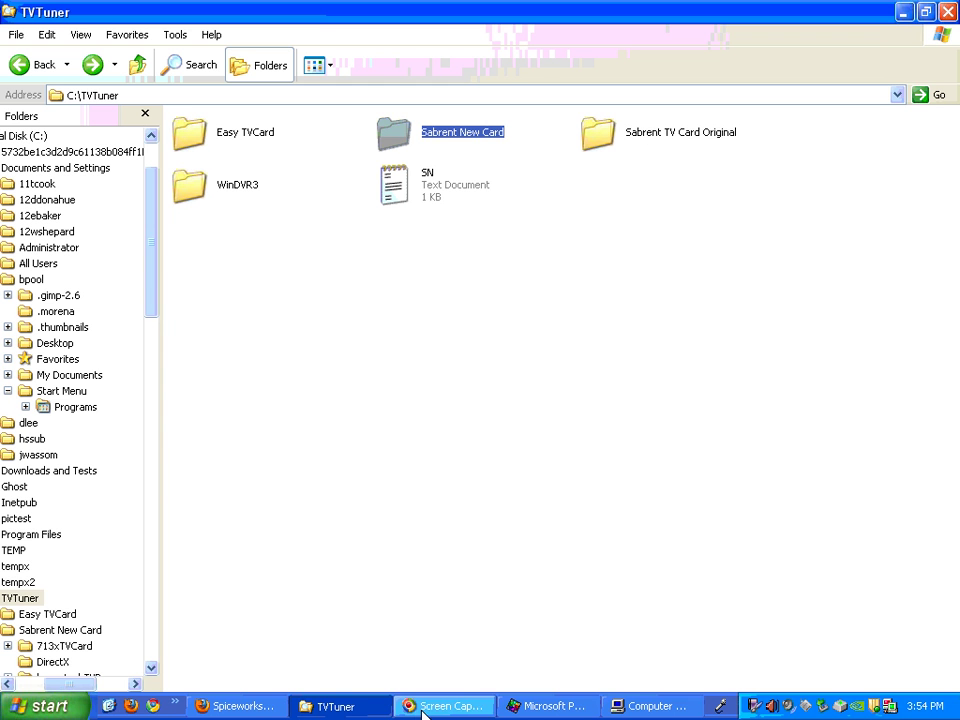
Open C:\TVTuner\Sabrent New Card\713xTVCard\Driver to show its SAA713x and WDMTuner files
key(Return)
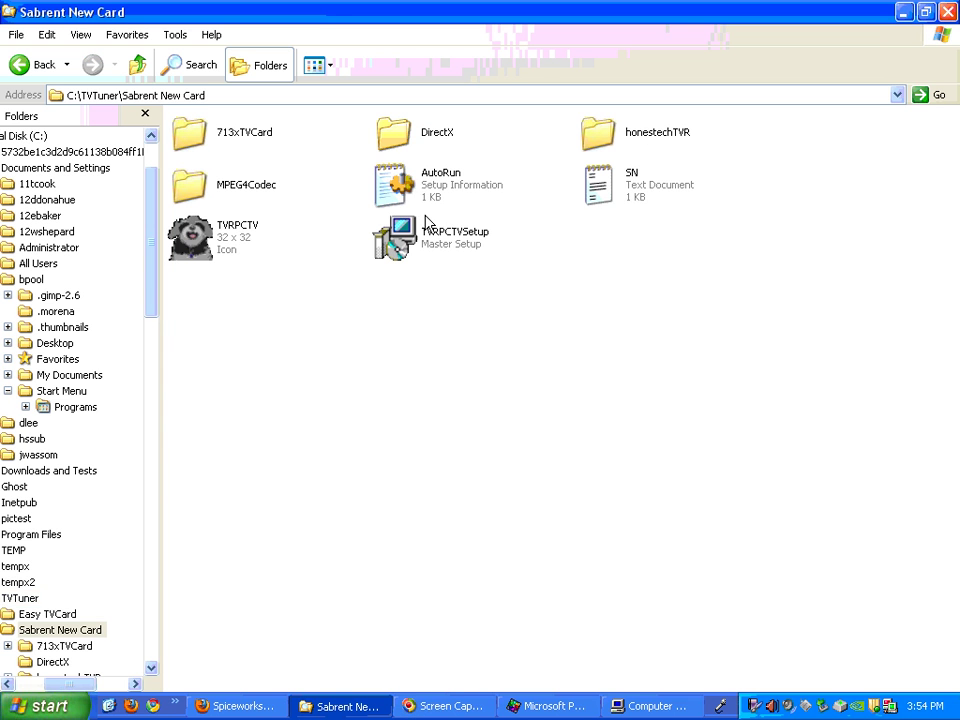
click(200, 138)
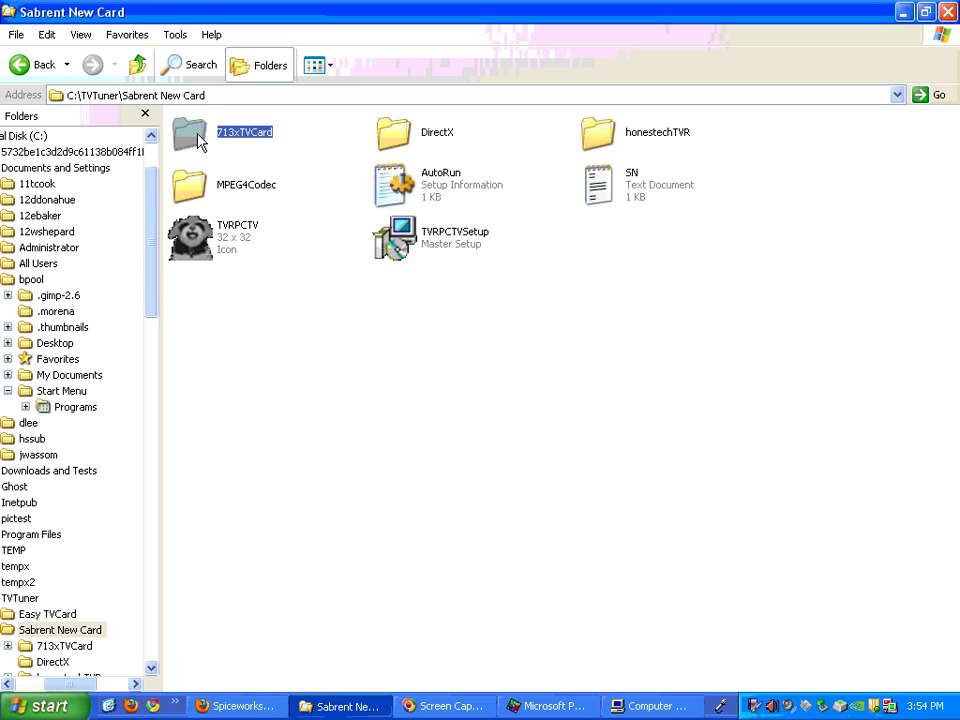
key(Return)
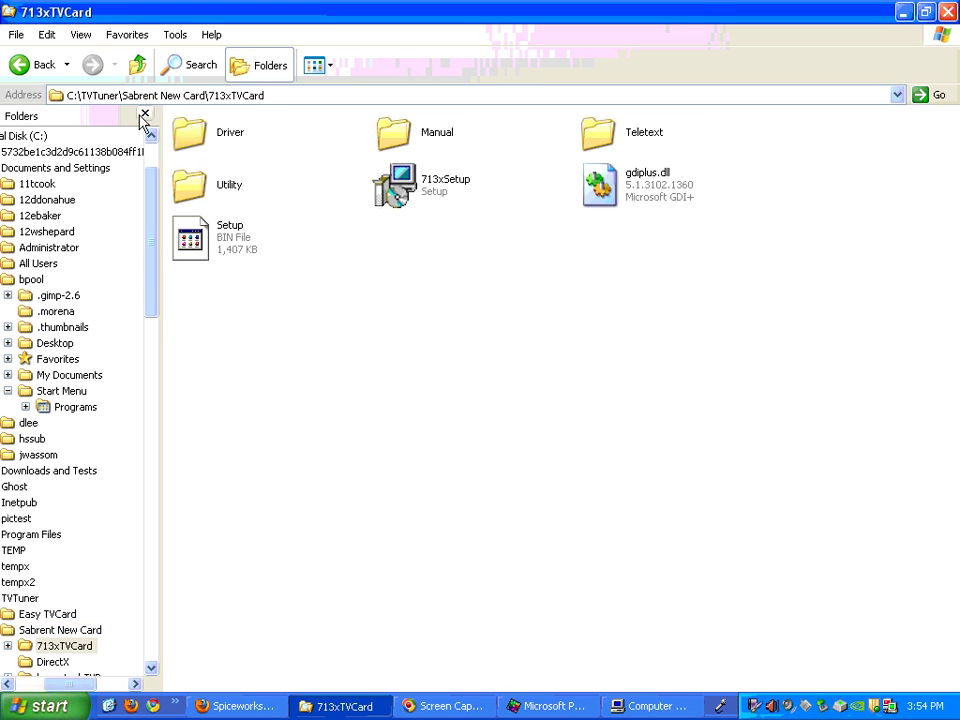
double_click(195, 125)
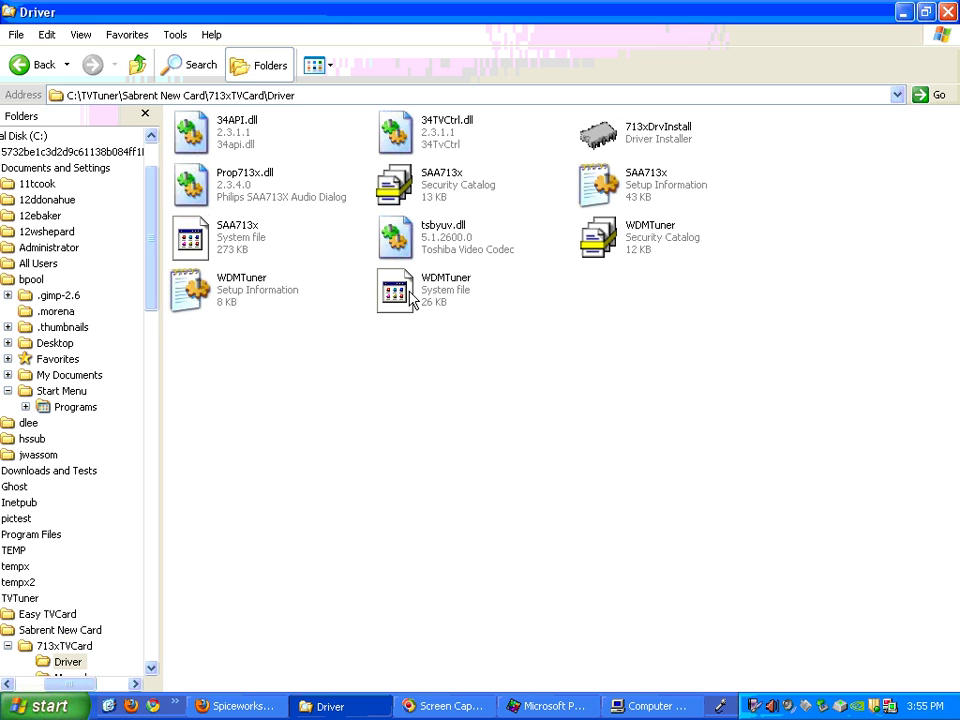
Go back up to C:\TVTuner, open Easy TVCard\utility\drv, and highlight the cap7134 and PhTvTune files
click(138, 65)
click(138, 65)
click(138, 65)
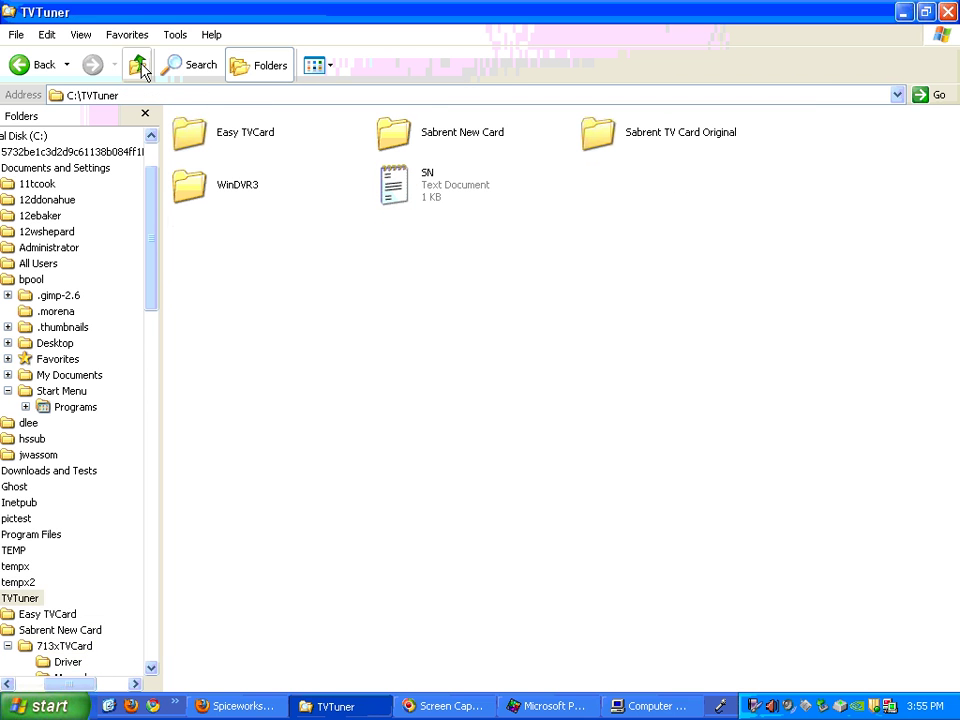
click(190, 132)
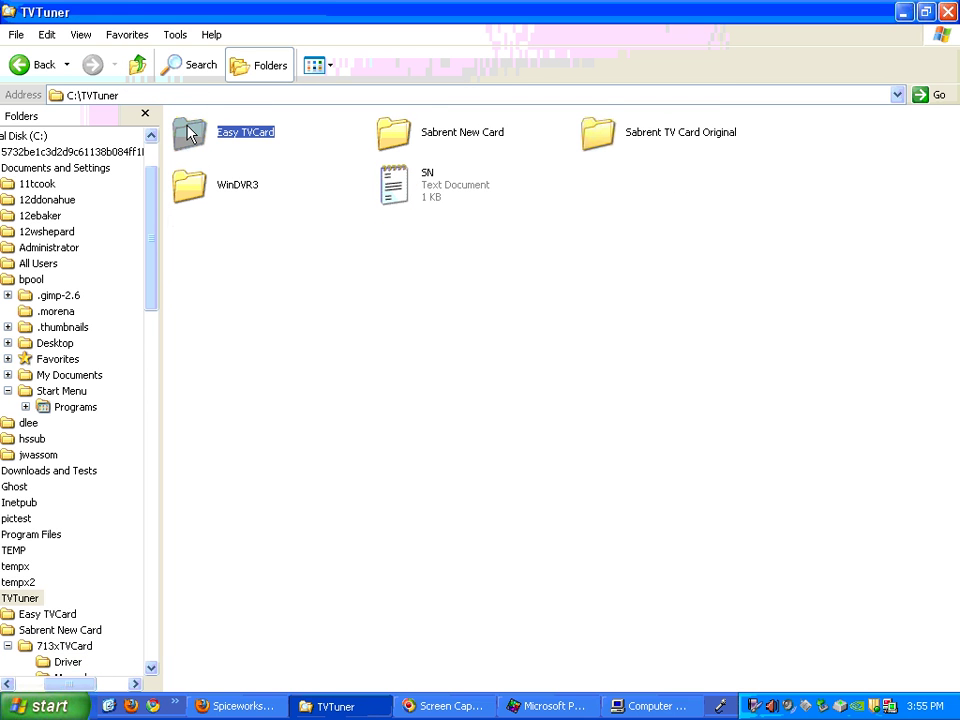
double_click(192, 138)
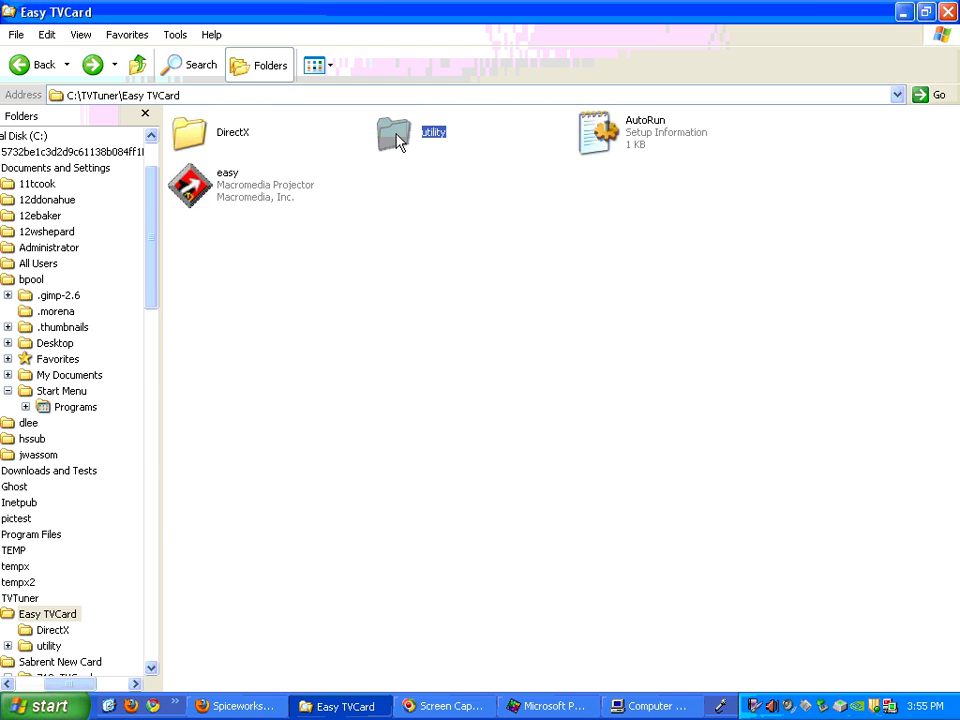
key(Return)
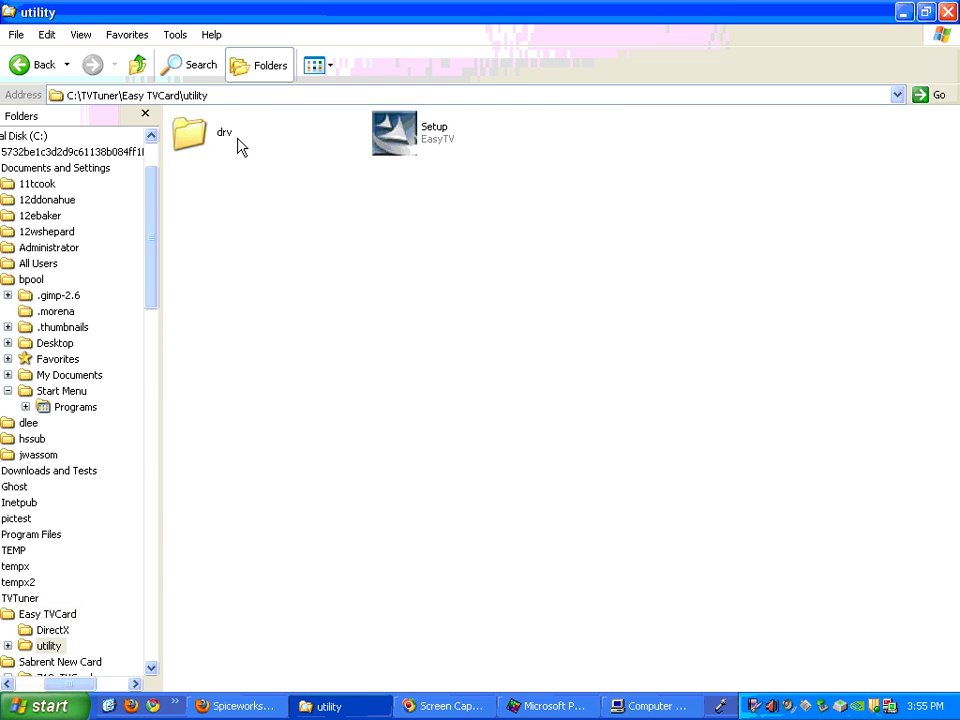
double_click(194, 137)
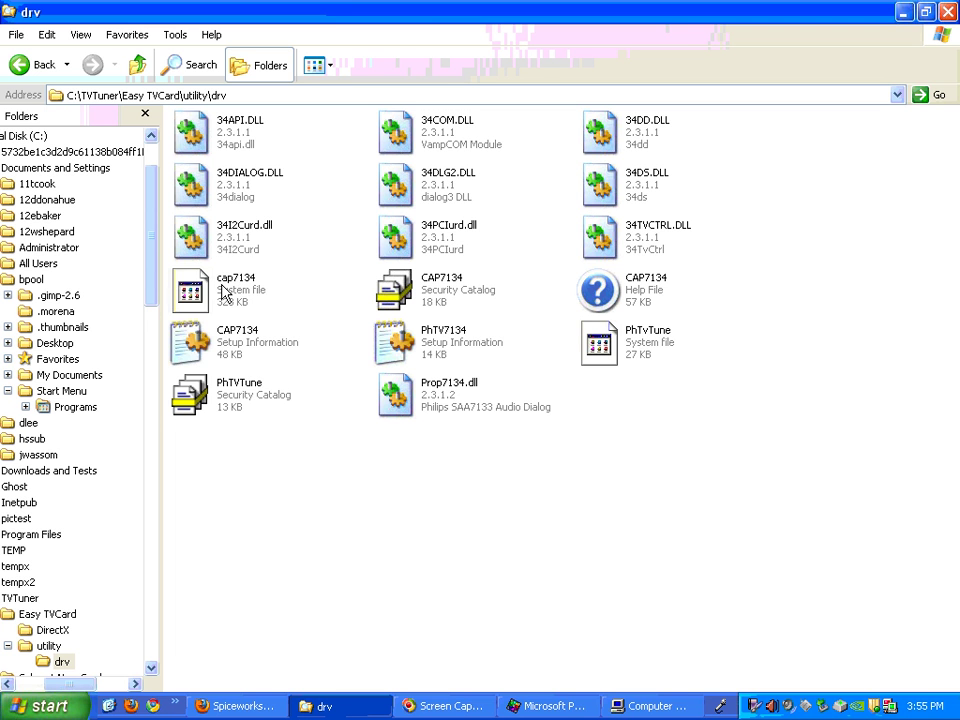
click(208, 278)
click(617, 357)
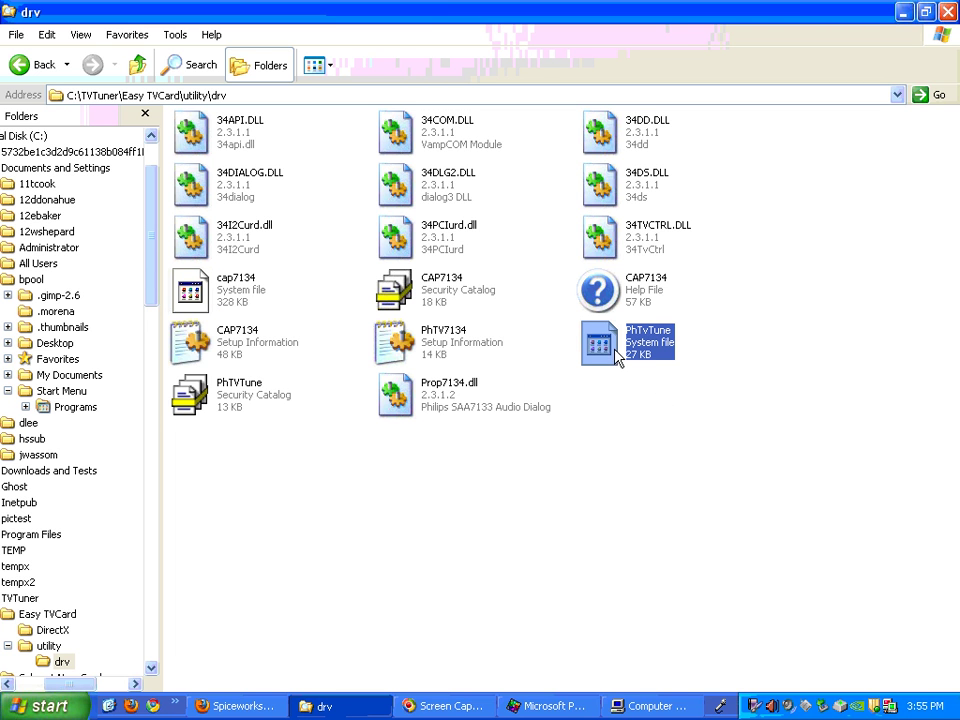